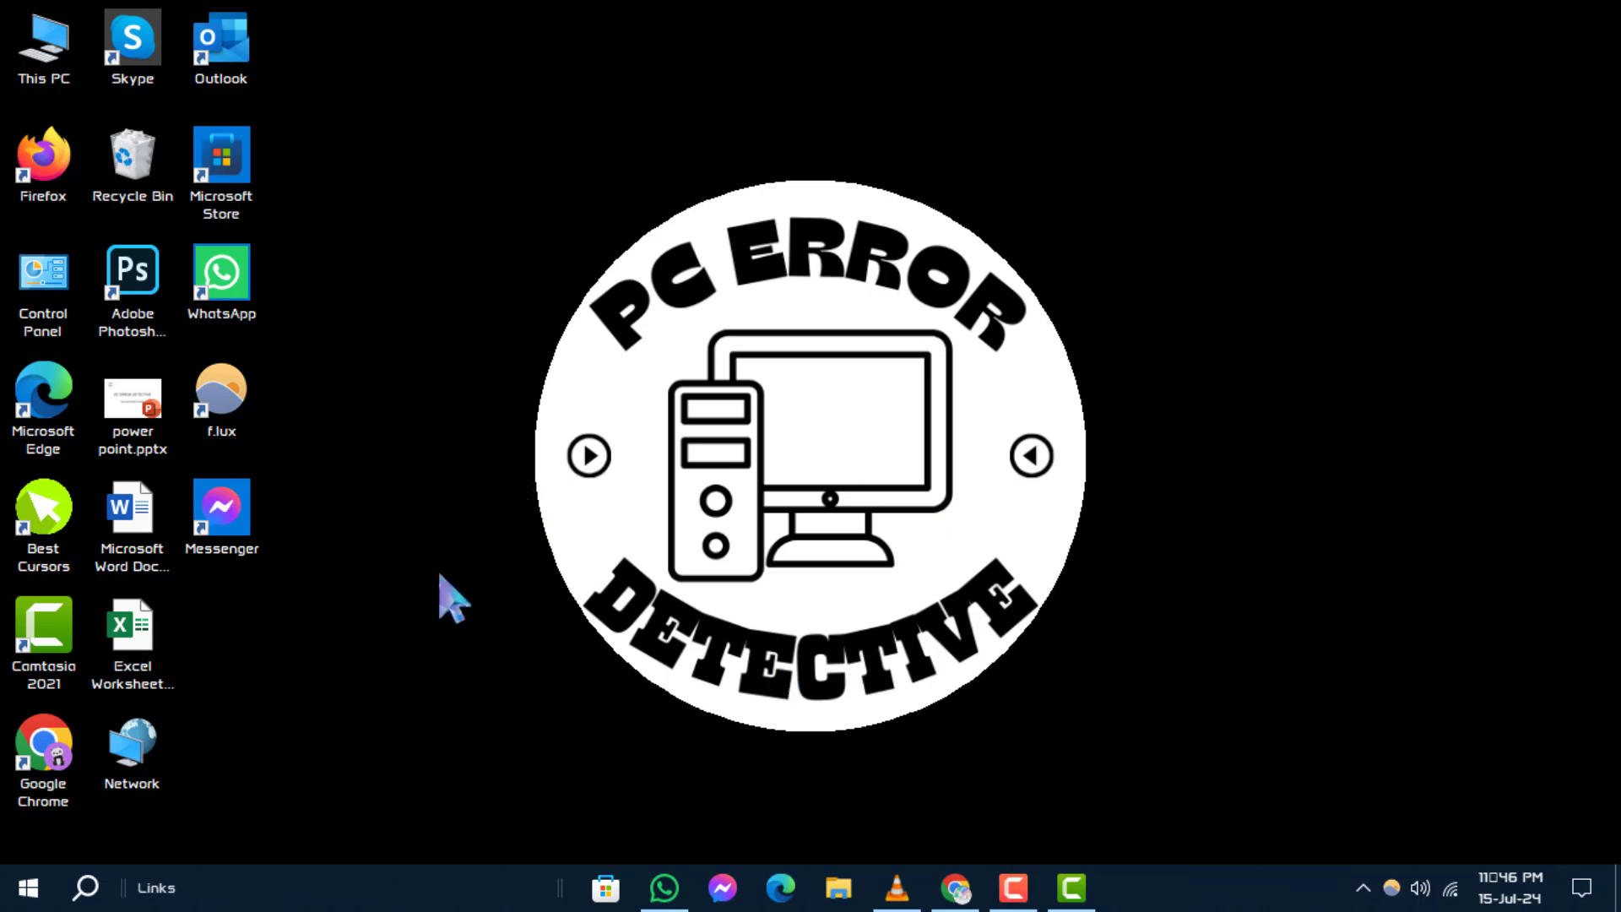
Open the Apps section of Windows Settings from the Start menu
{"action": "left_click", "coordinate": [30, 889]}
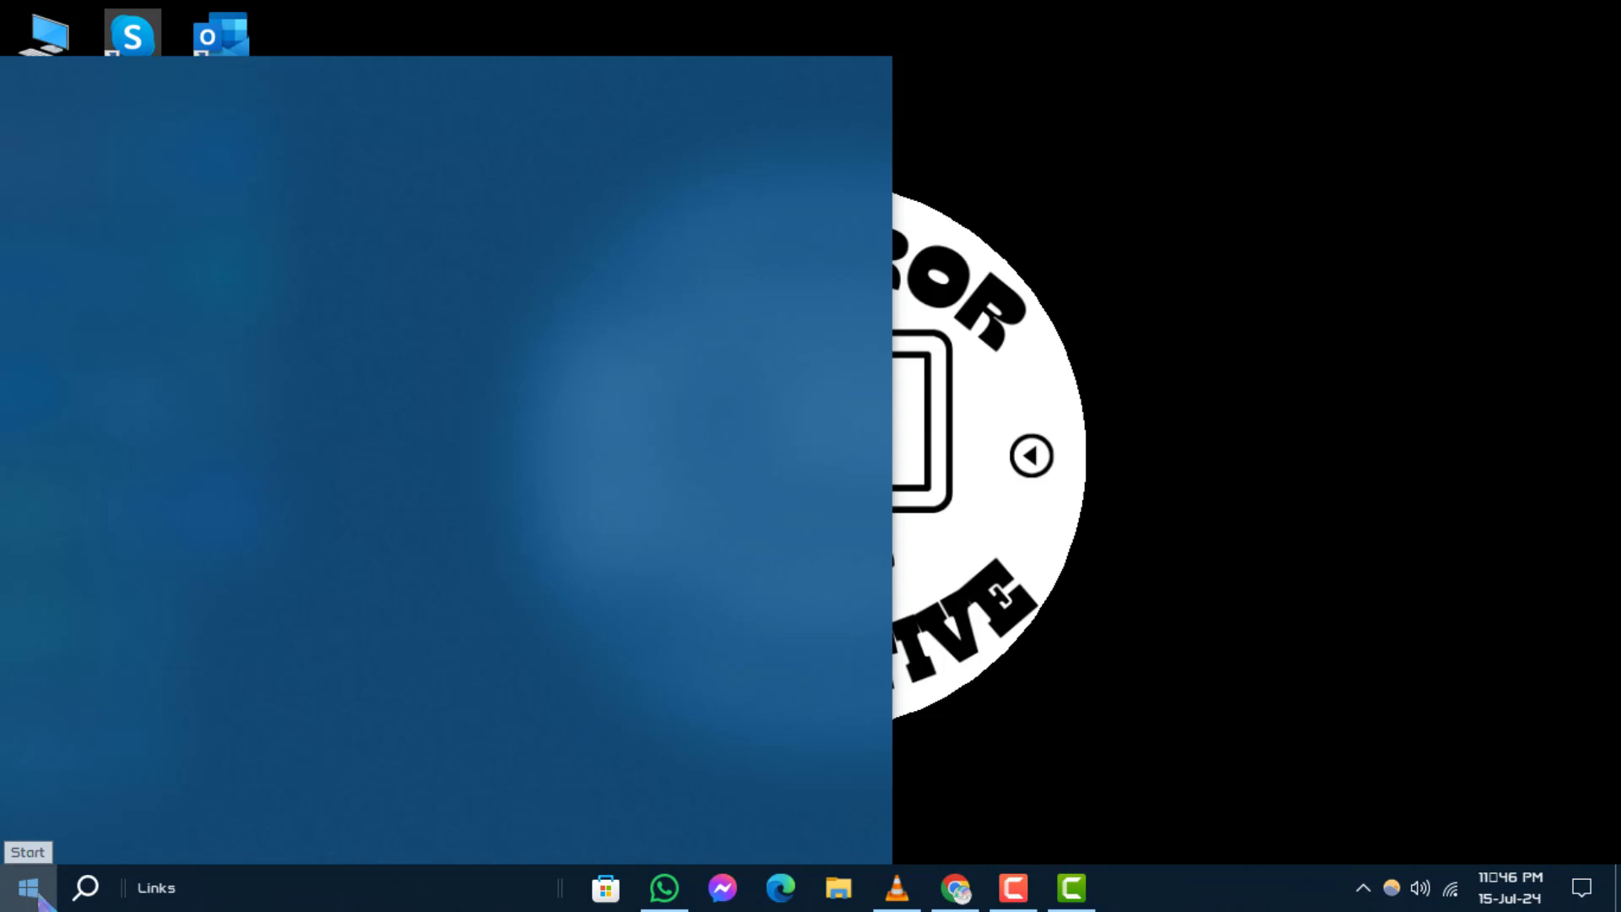
{"action": "left_click", "coordinate": [57, 785]}
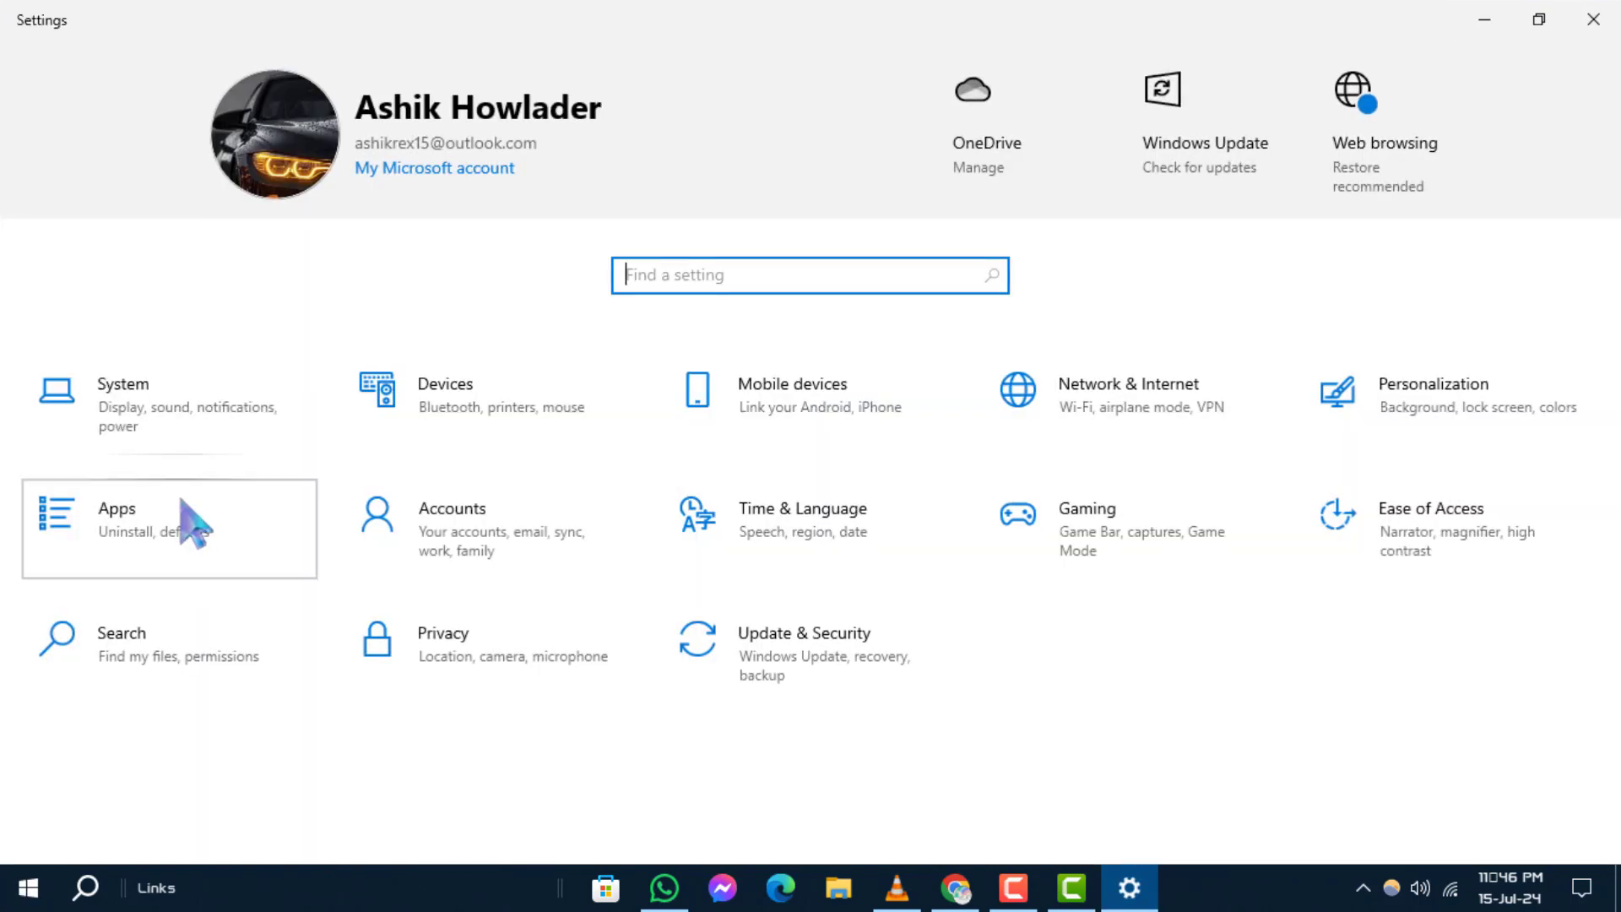
{"action": "left_click", "coordinate": [193, 521]}
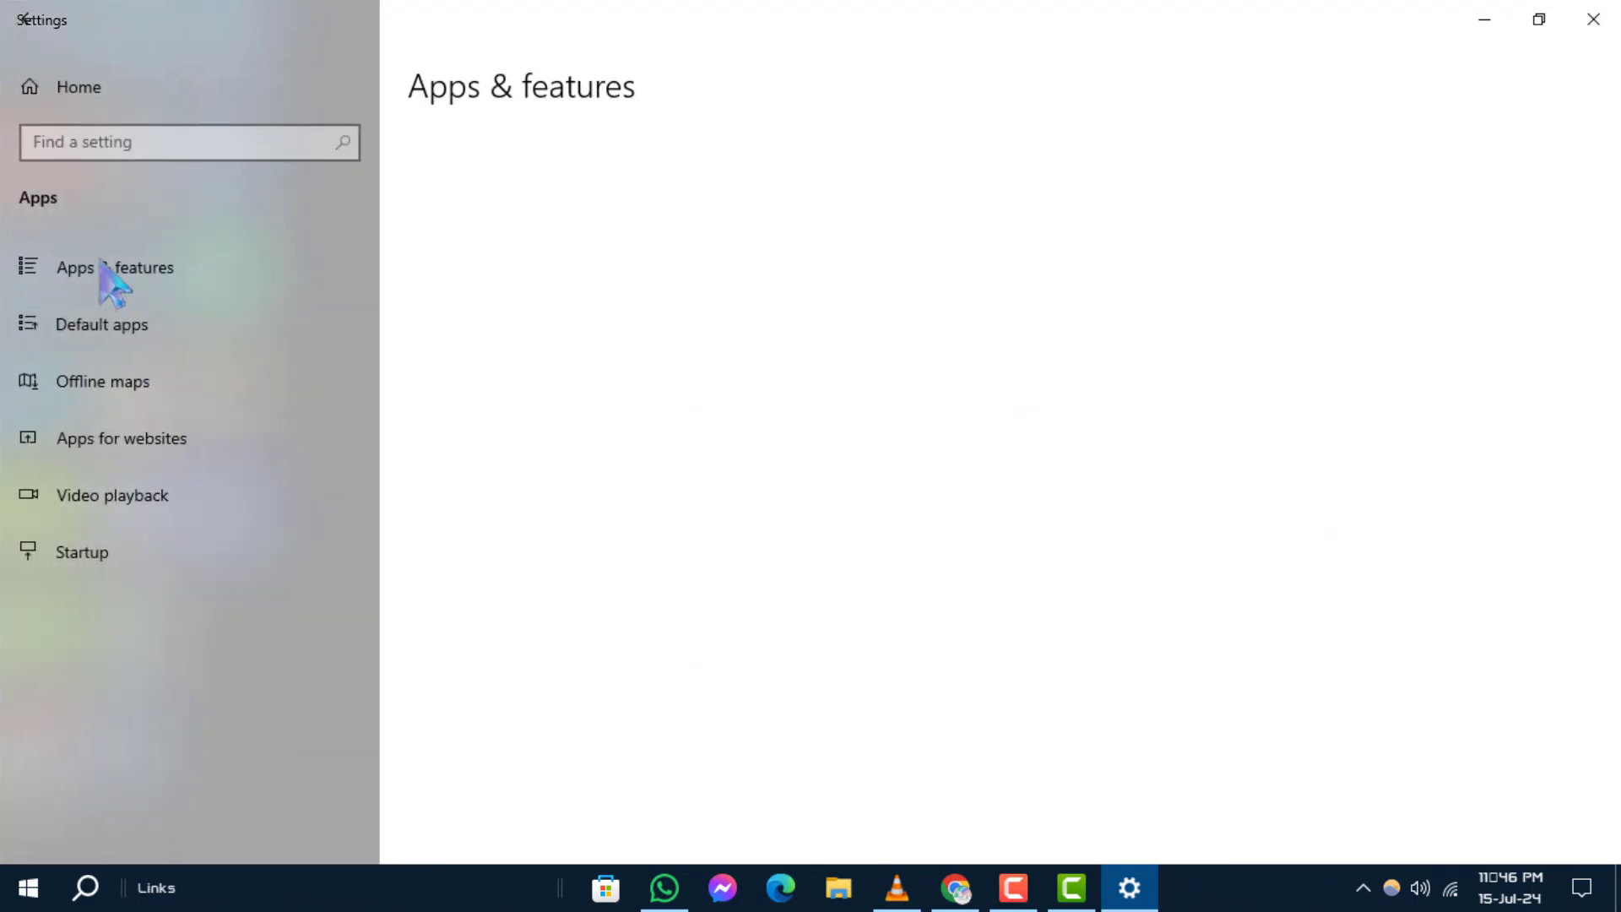
{"action": "scroll", "coordinate": [775, 634], "scroll_direction": "down", "scroll_amount": 5}
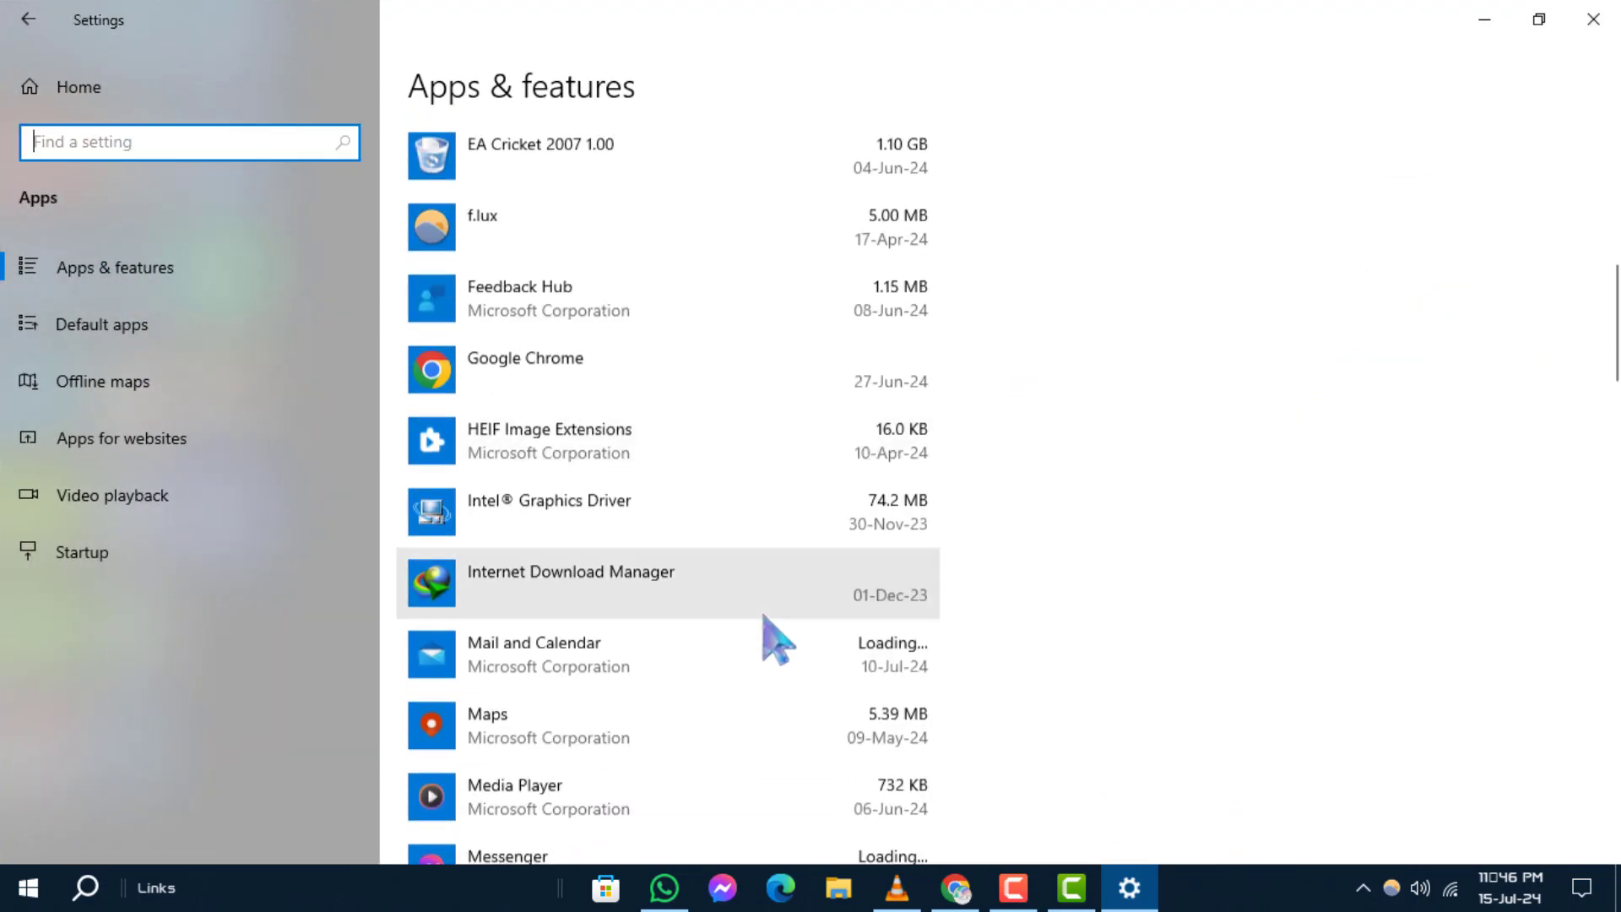
{"action": "scroll", "coordinate": [776, 633], "scroll_direction": "up", "scroll_amount": 1}
{"action": "scroll", "coordinate": [775, 634], "scroll_direction": "up", "scroll_amount": 2}
{"action": "scroll", "coordinate": [760, 627], "scroll_direction": "down", "scroll_amount": 2}
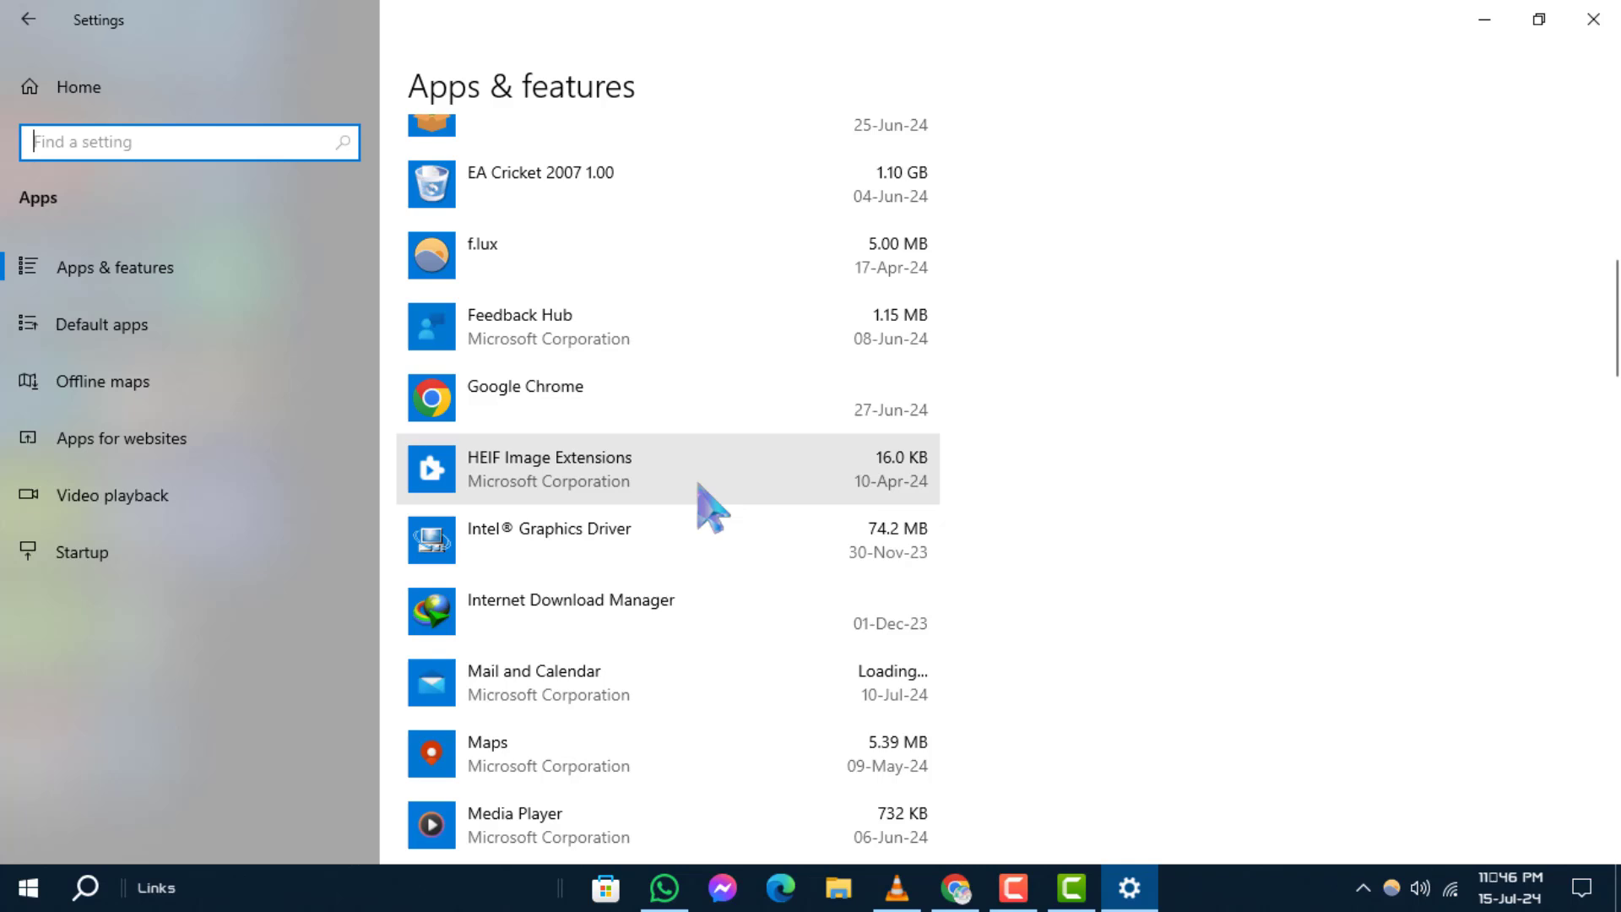
Expand HEIF Image Extensions, Intel® Graphics Driver and Camtasia 2021, showing Camtasia's uninstall option
{"action": "left_click", "coordinate": [712, 507]}
{"action": "left_click", "coordinate": [684, 646]}
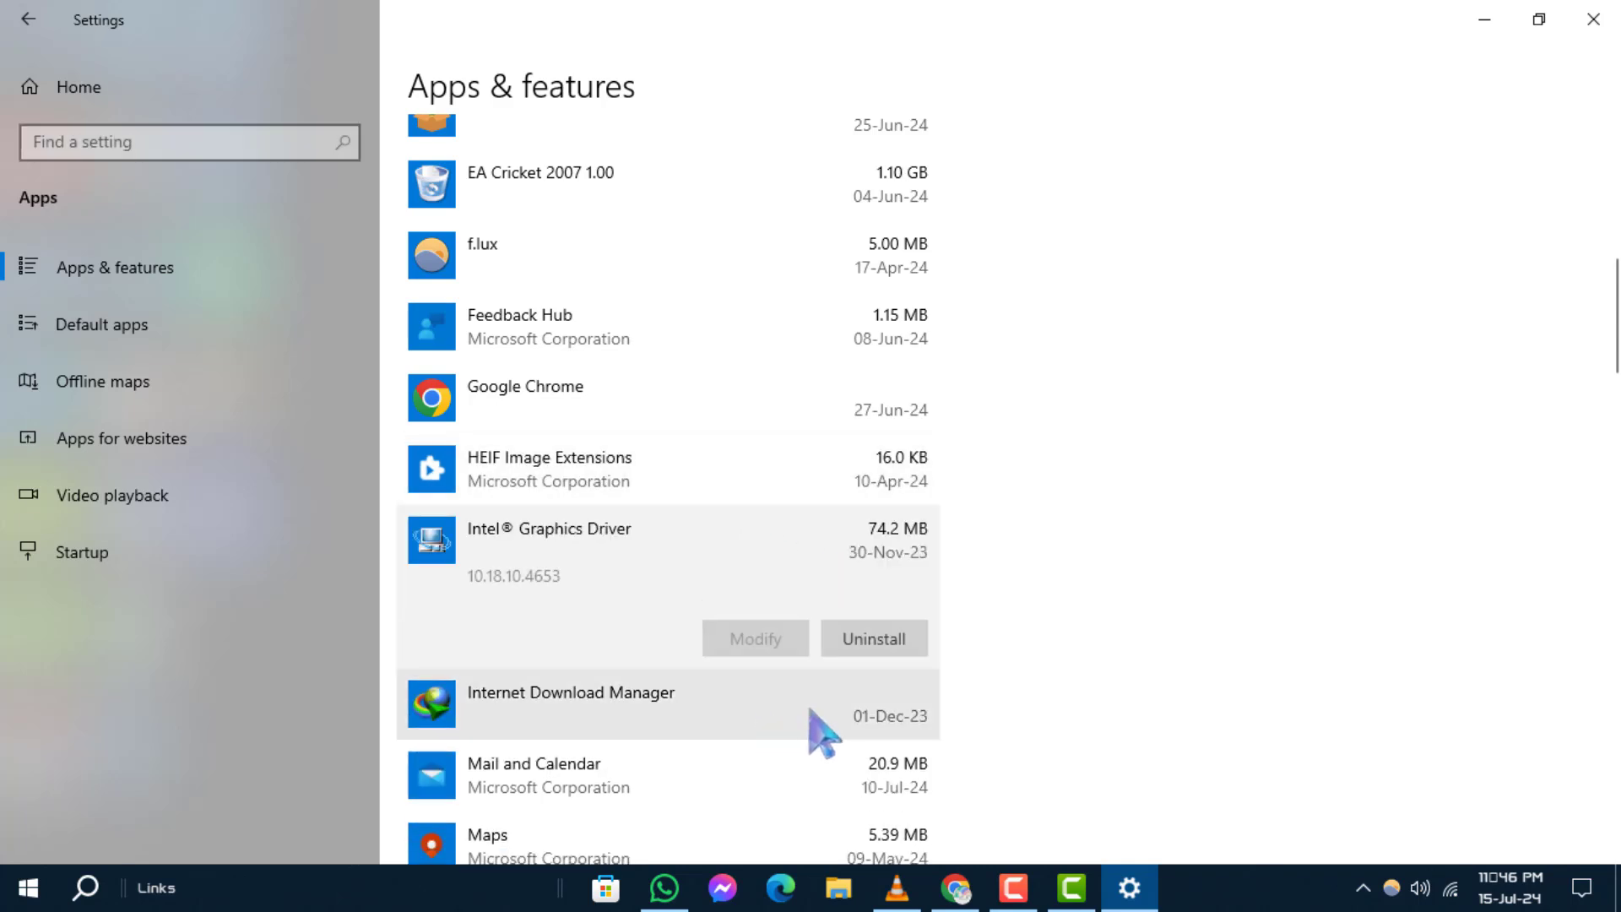
{"action": "scroll", "coordinate": [872, 660], "scroll_direction": "up", "scroll_amount": 3}
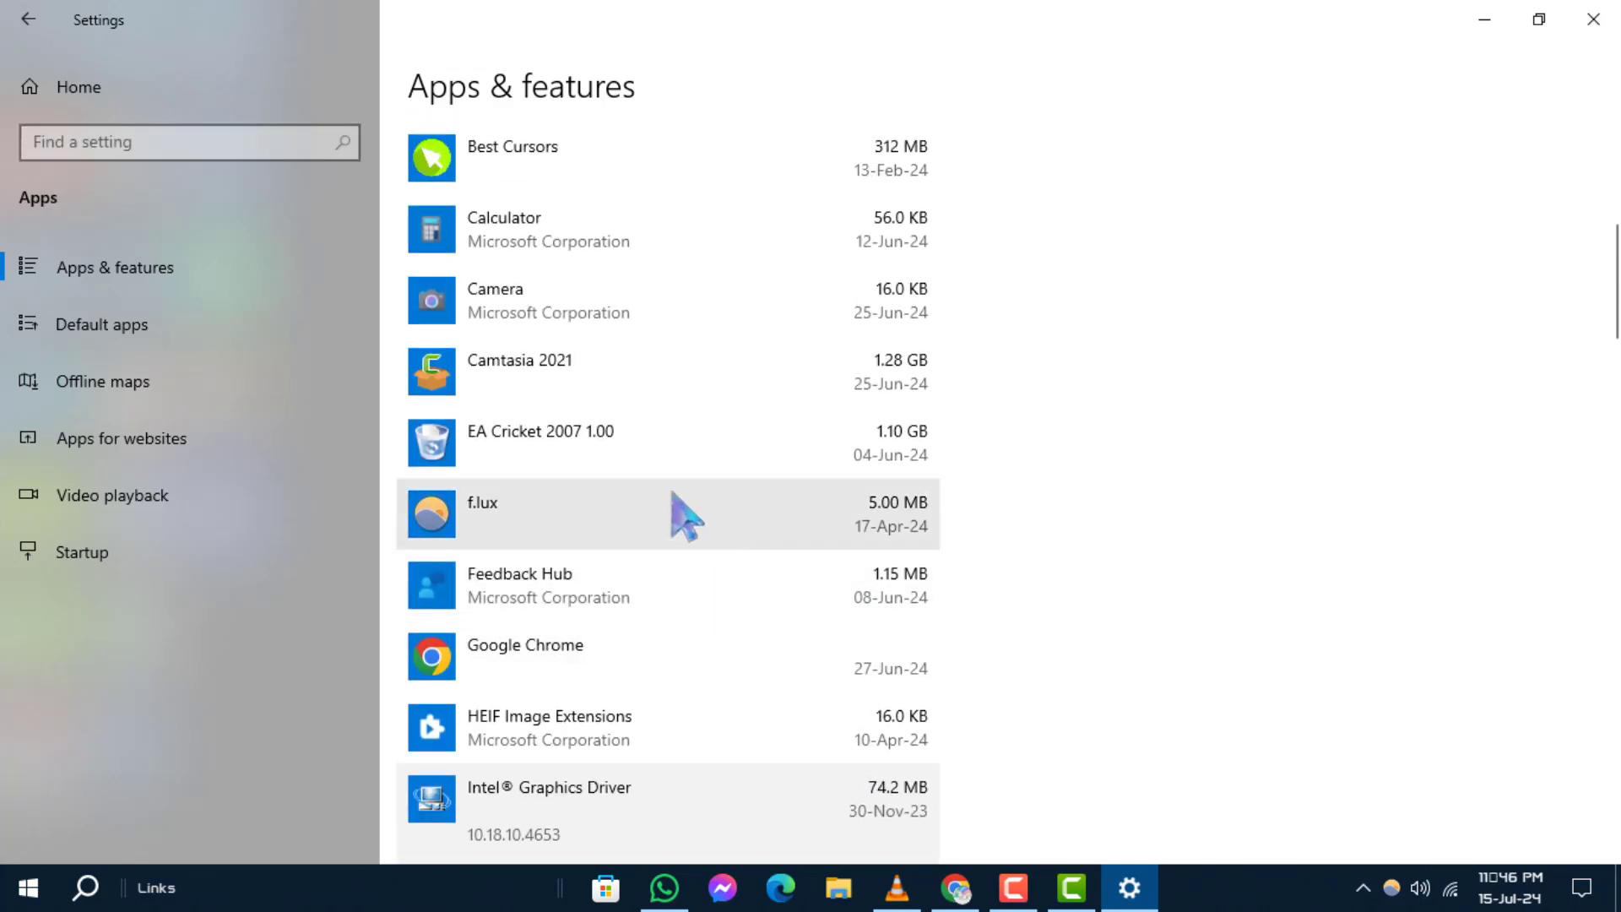
{"action": "left_click", "coordinate": [596, 368]}
{"action": "left_click", "coordinate": [873, 470]}
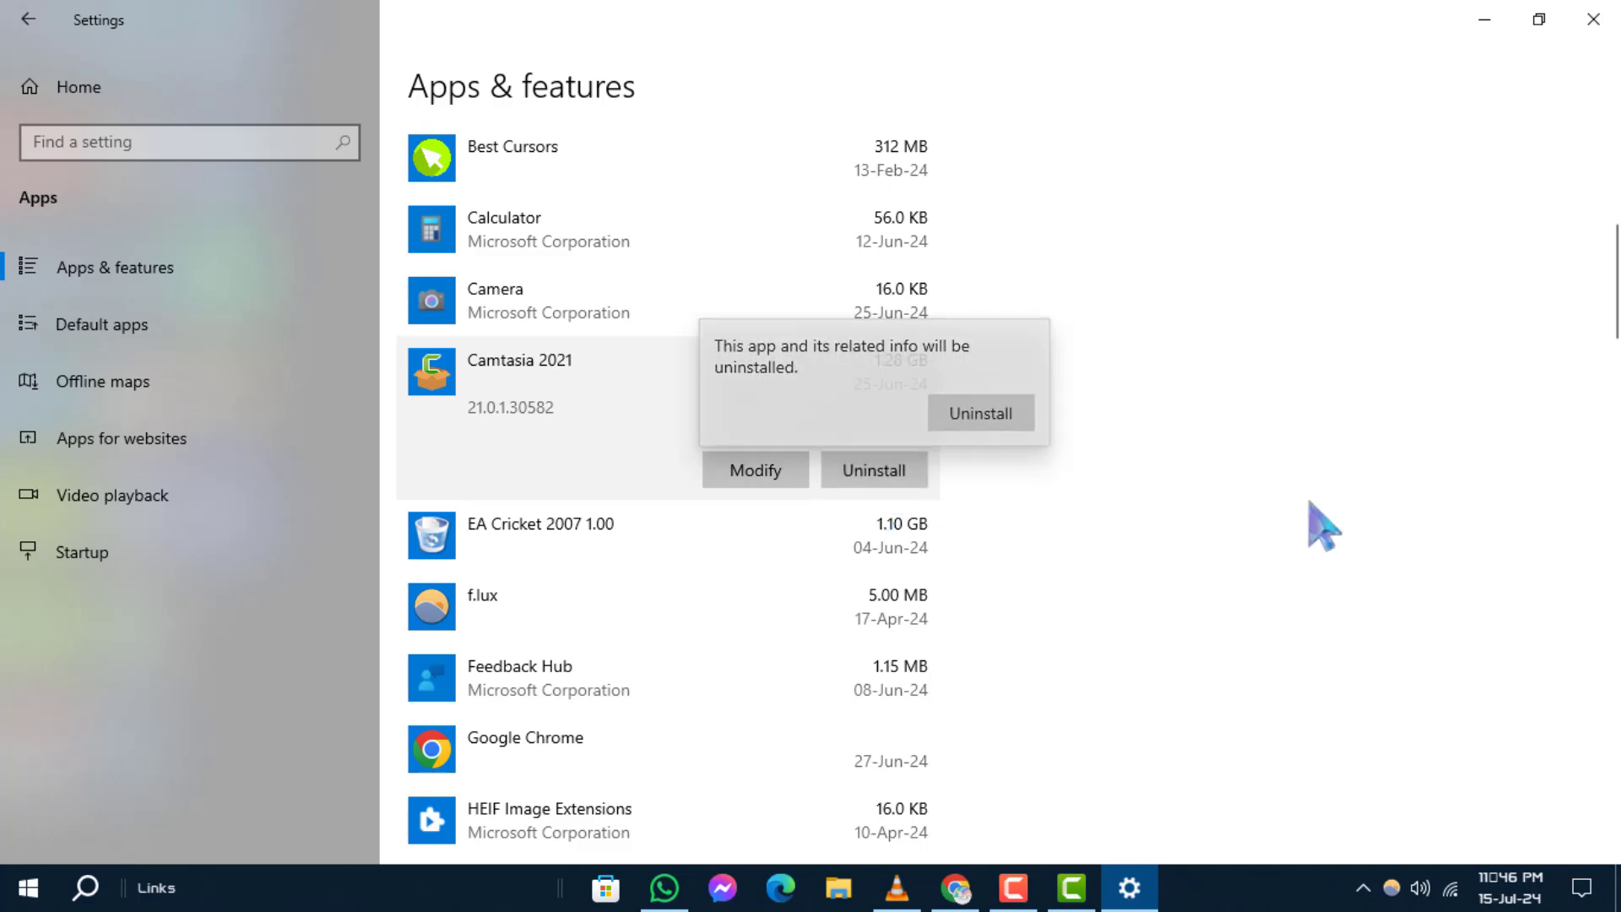
Close Settings and open Local Disk (C:) Properties from This PC, showing 63.0 GB free
{"action": "left_click", "coordinate": [1593, 19]}
{"action": "double_click", "coordinate": [52, 51]}
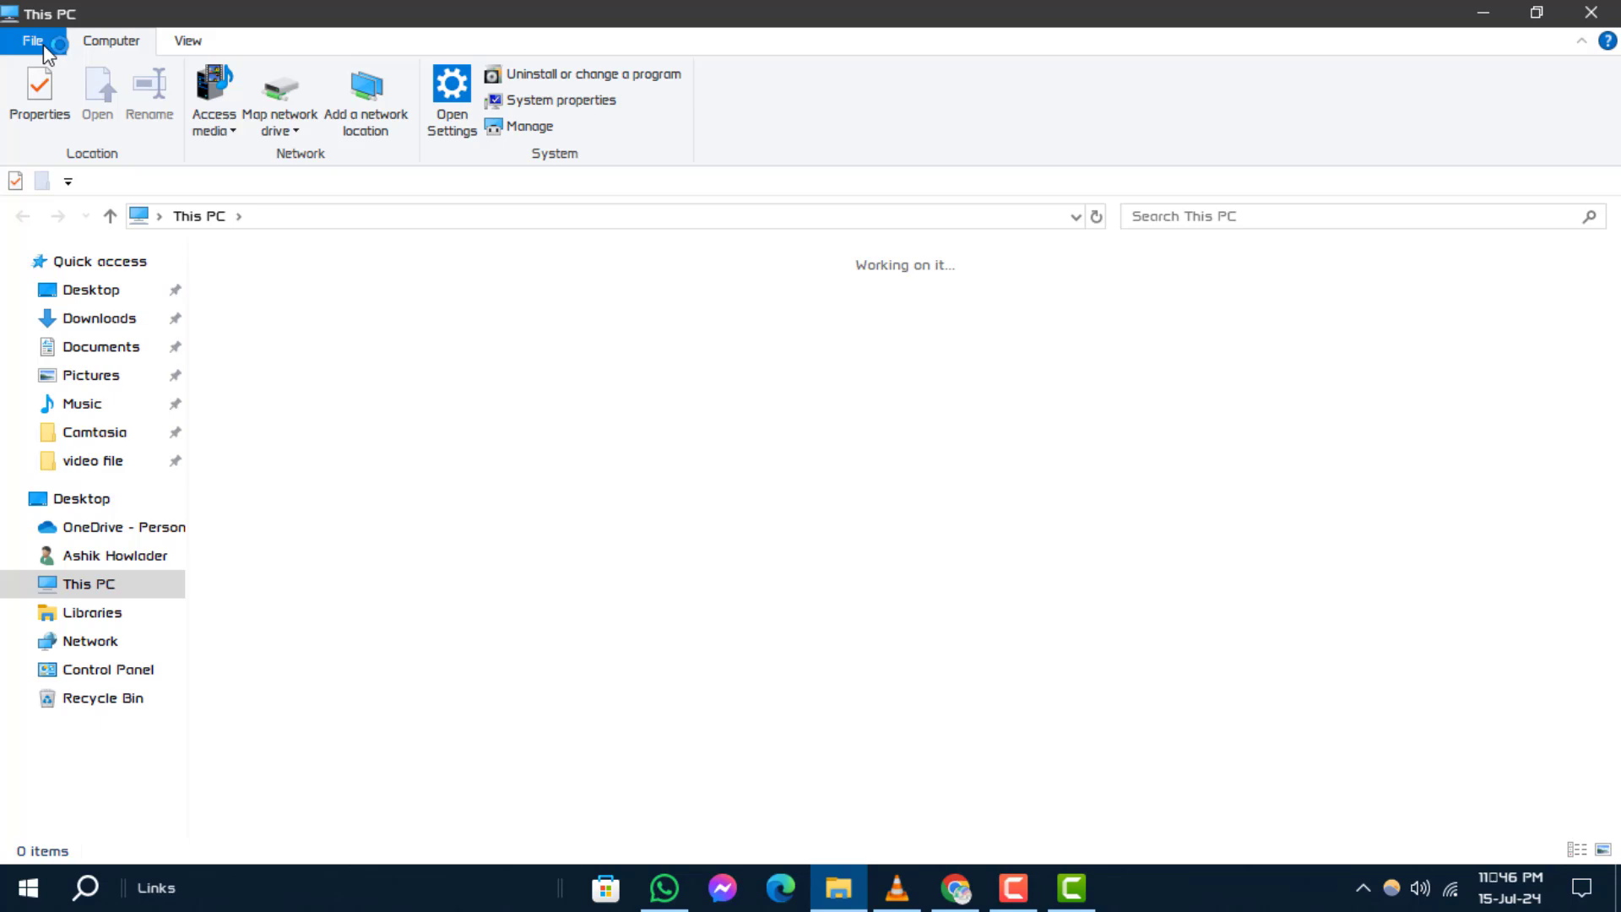
{"action": "left_click", "coordinate": [386, 500]}
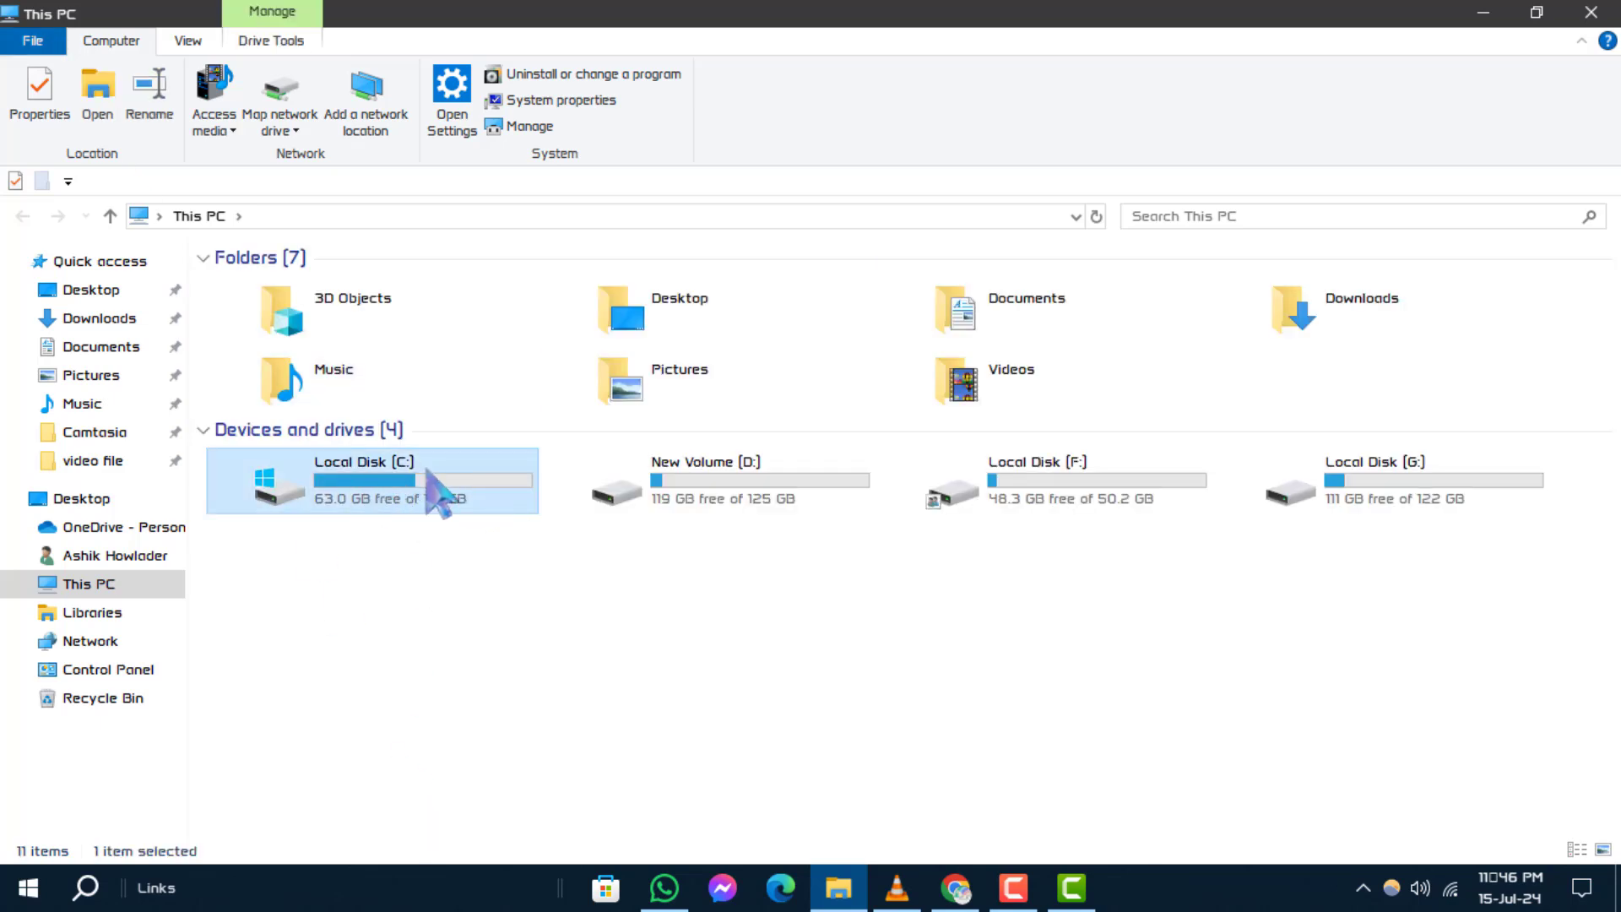
{"action": "right_click", "coordinate": [359, 498]}
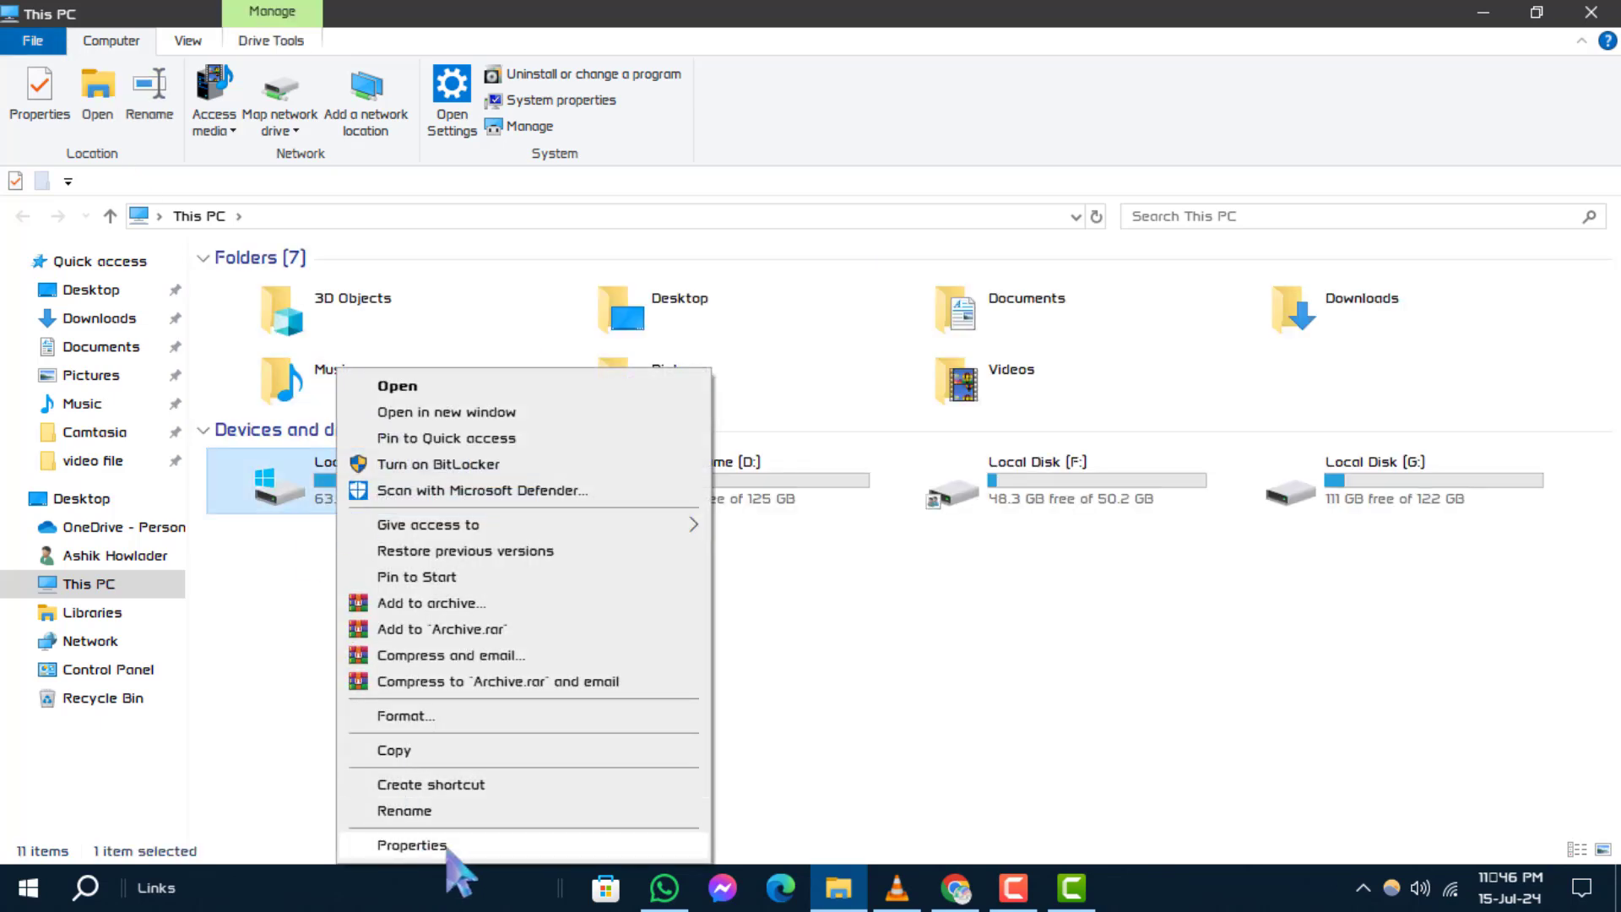
{"action": "left_click", "coordinate": [418, 846]}
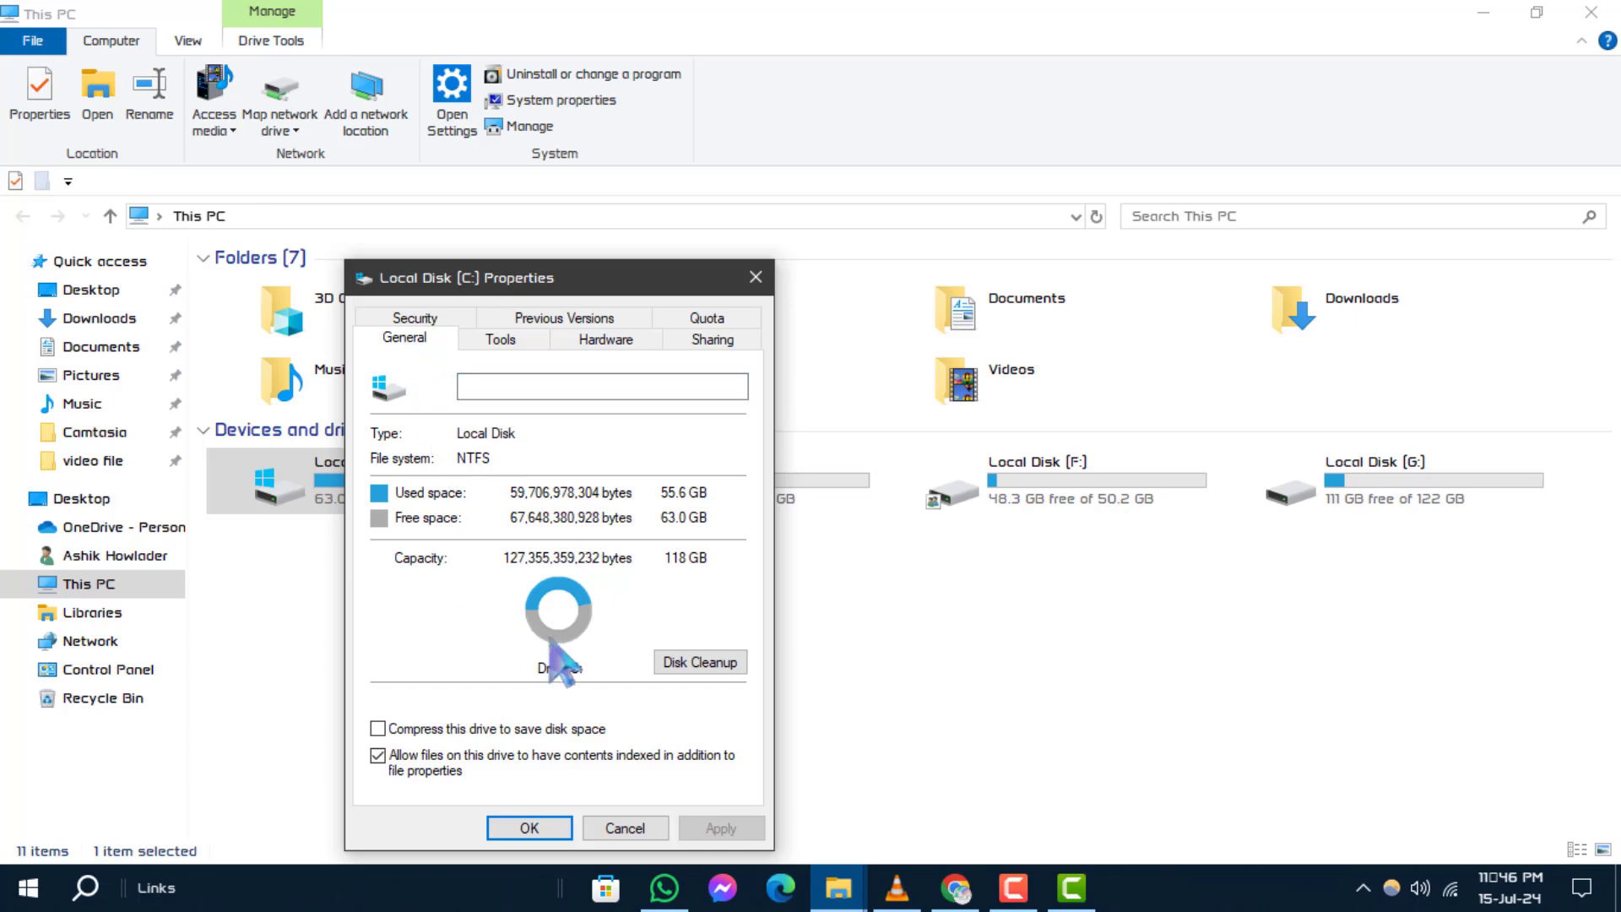
Run Disk Cleanup on C: with Temporary files included, permanently deleting the selected junk
{"action": "left_click", "coordinate": [699, 663]}
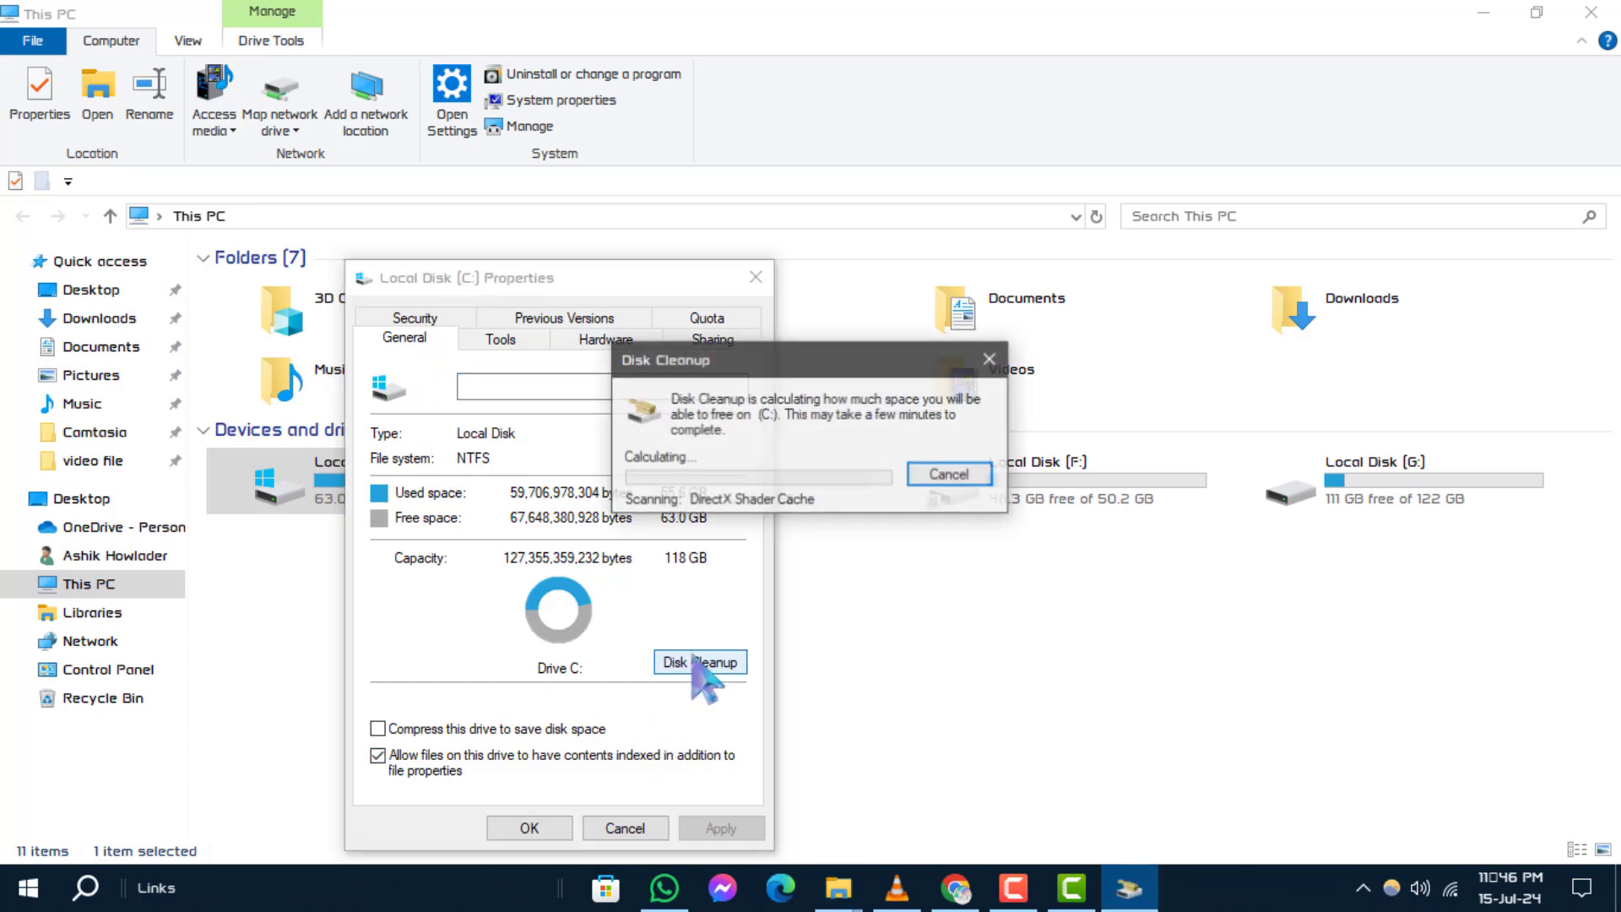
{"action": "scroll", "coordinate": [266, 270], "scroll_direction": "down", "scroll_amount": 2}
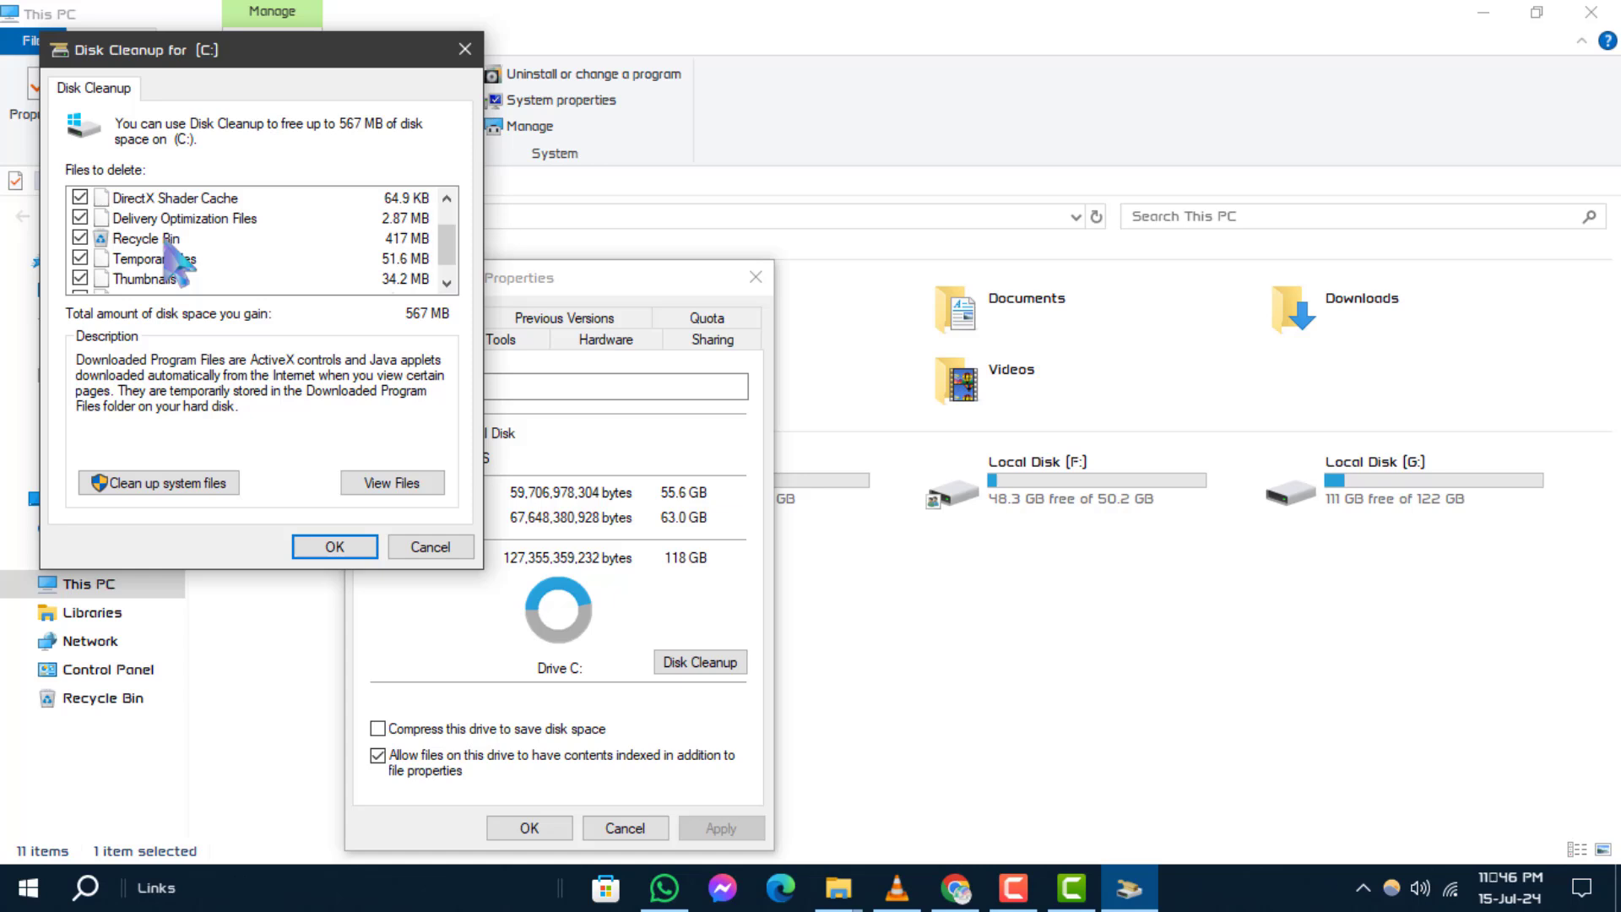
{"action": "left_click", "coordinate": [89, 261]}
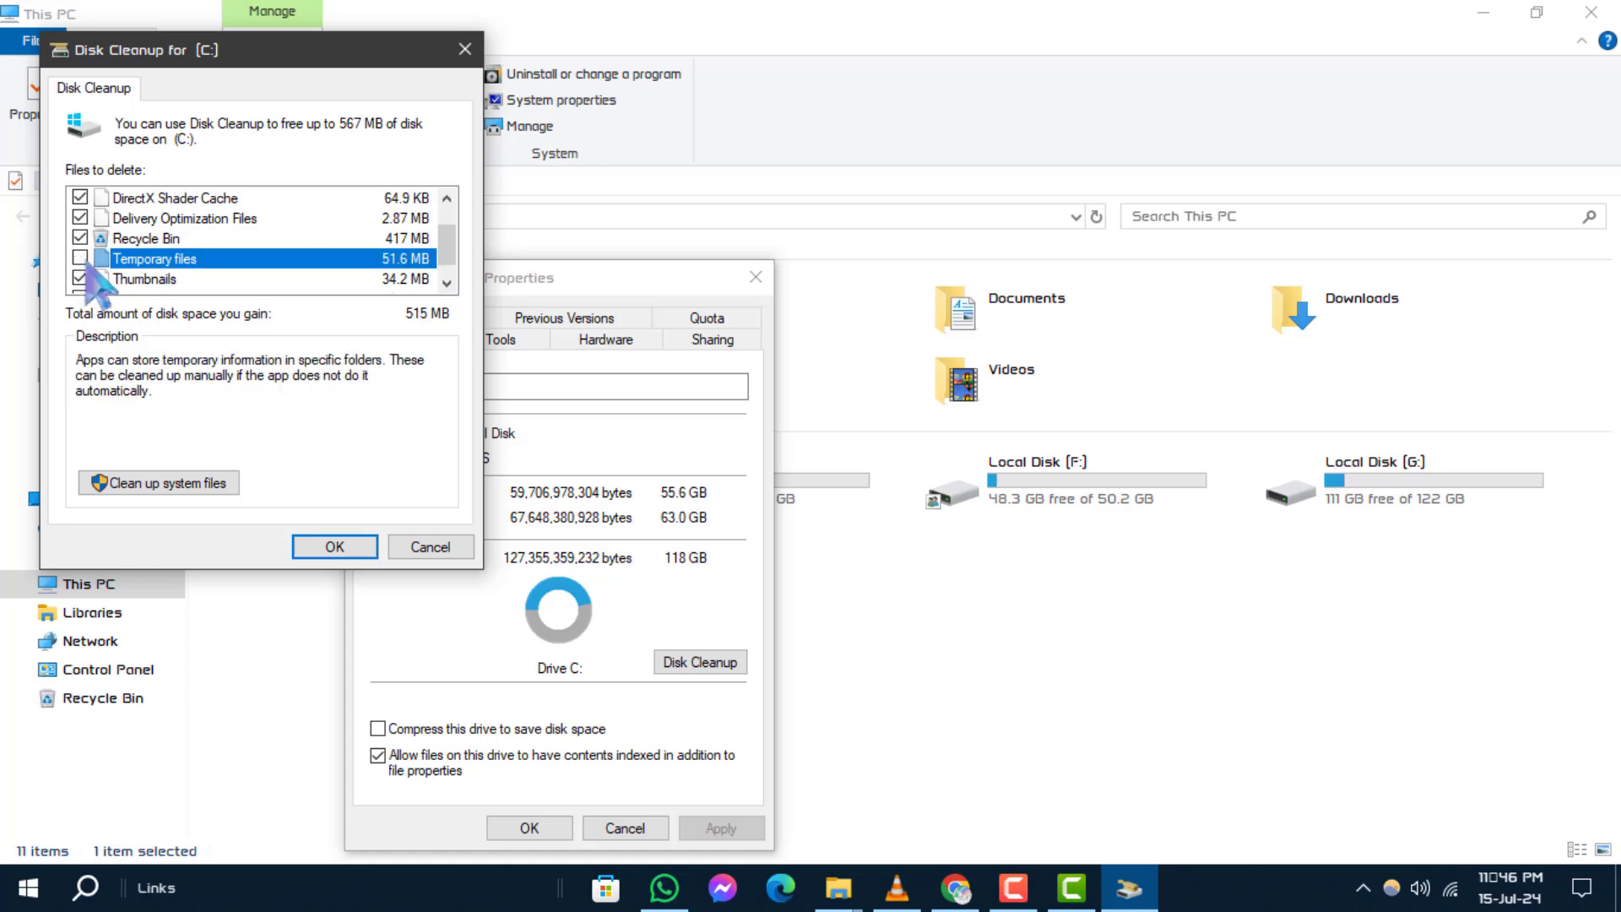
{"action": "scroll", "coordinate": [130, 286], "scroll_direction": "down", "scroll_amount": 1}
{"action": "left_click", "coordinate": [334, 546]}
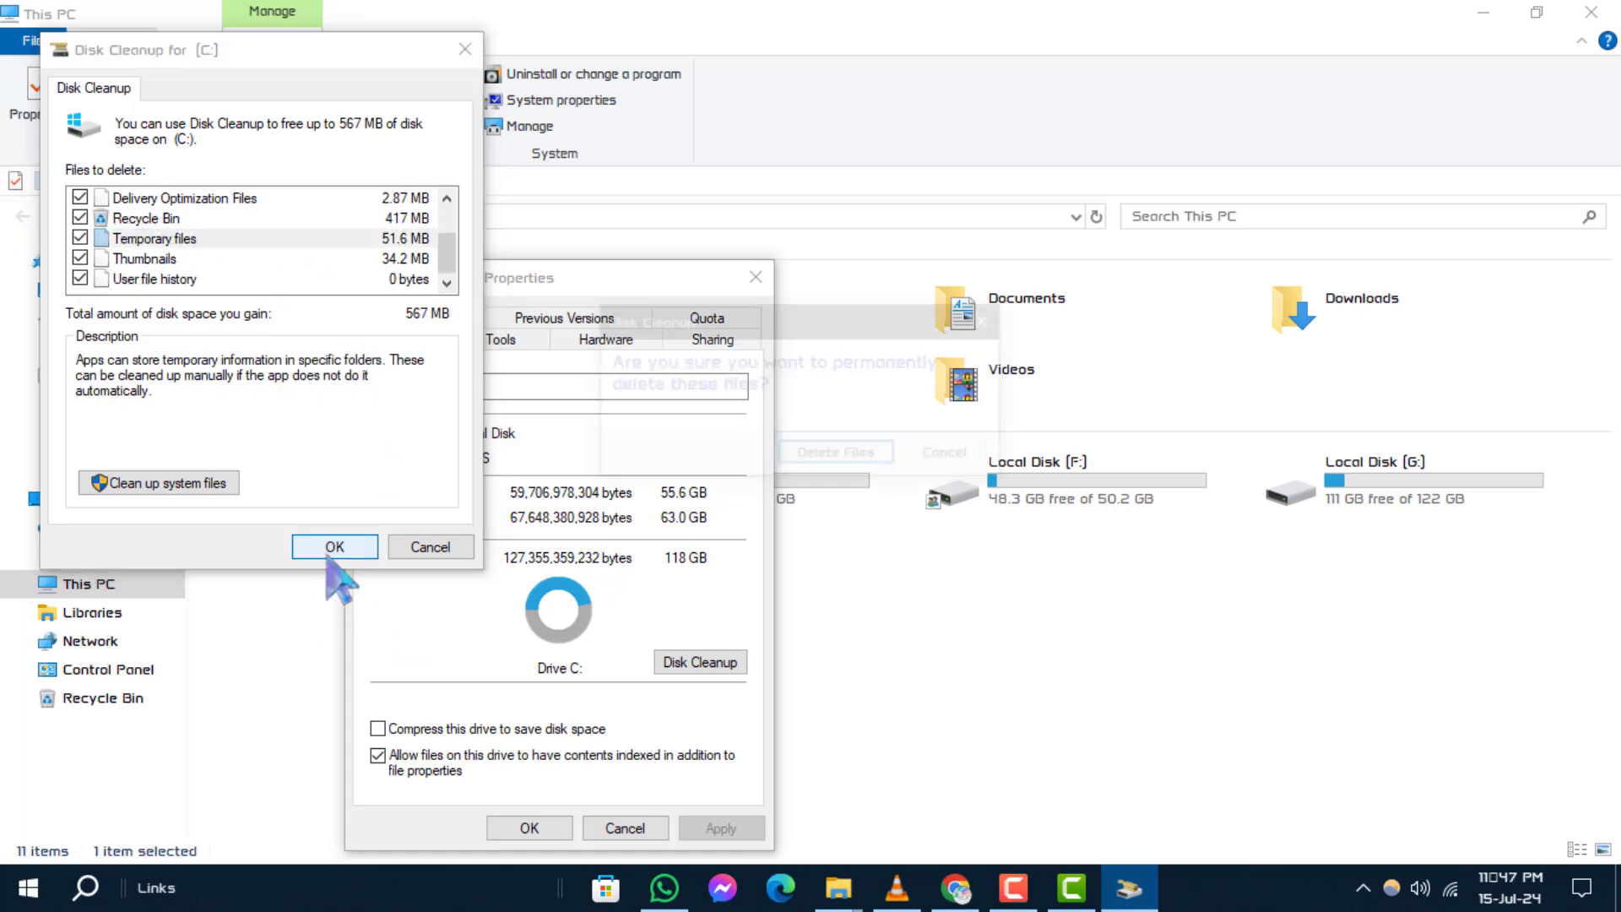
{"action": "left_click", "coordinate": [839, 456]}
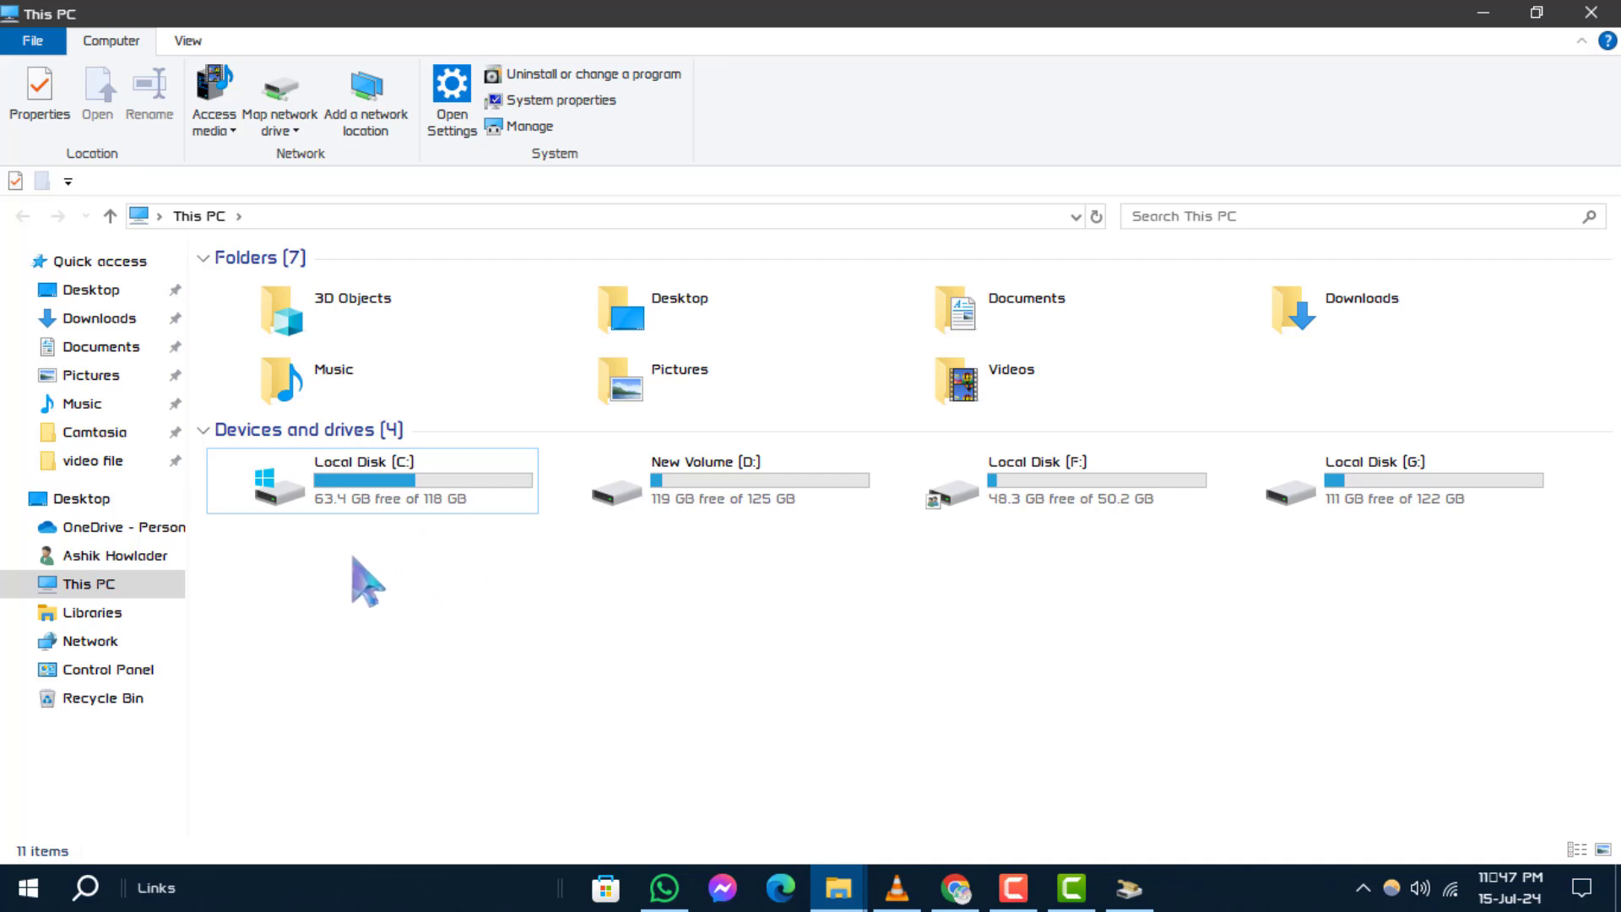
{"action": "mouse_move", "coordinate": [88, 585]}
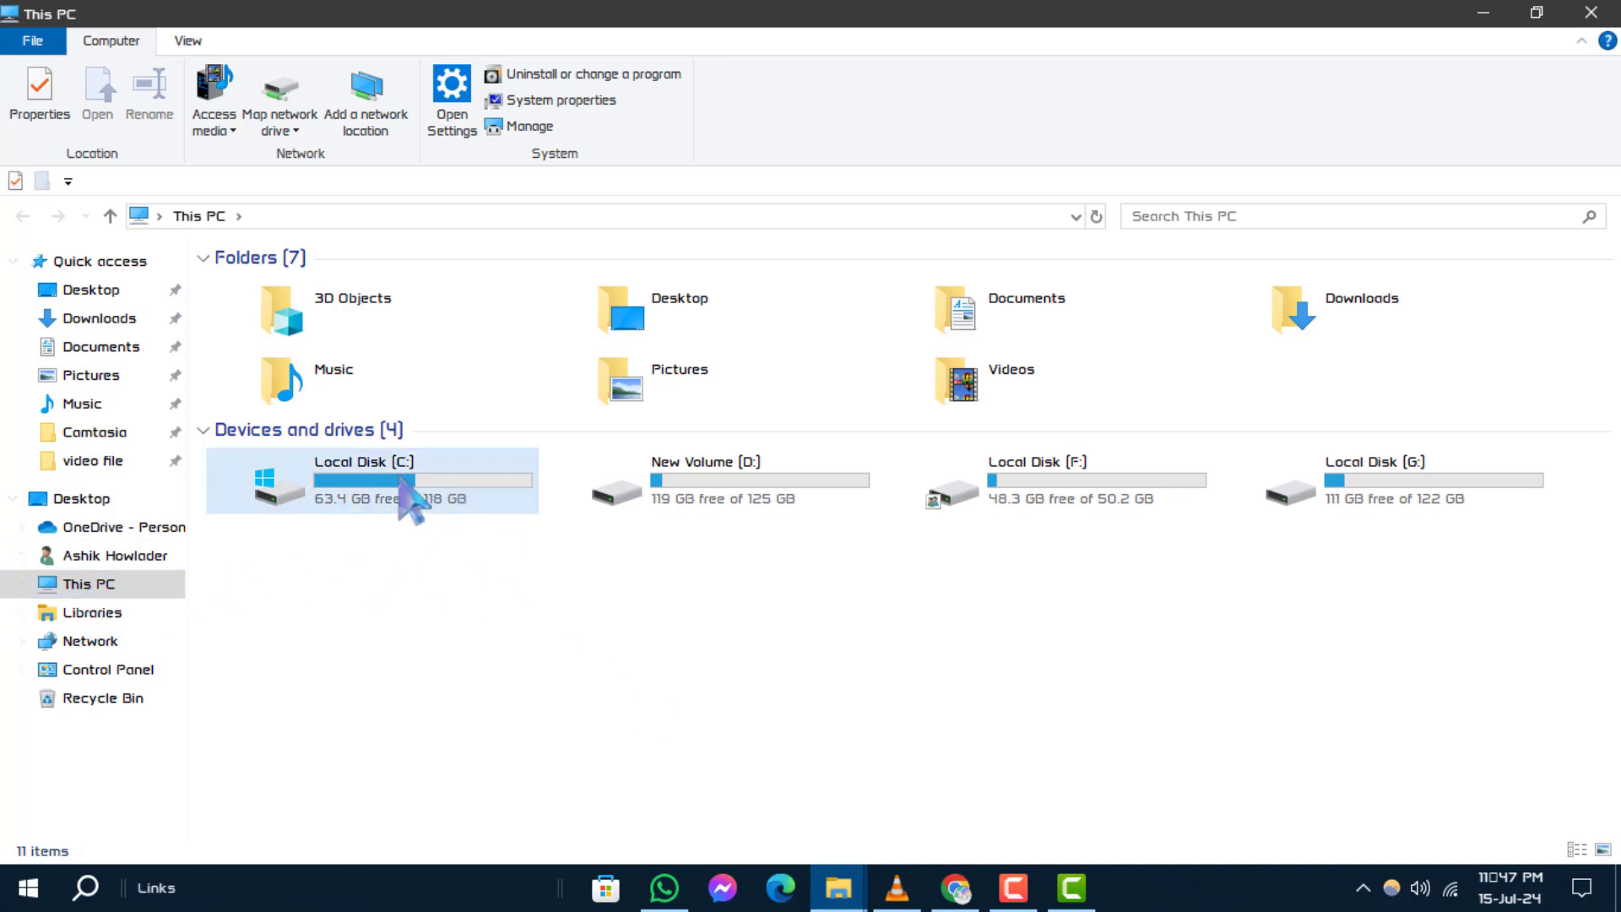
Reopen Local Disk (C:) Properties on its Tools page for error checking and defragmenting
{"action": "left_click", "coordinate": [409, 500]}
{"action": "right_click", "coordinate": [410, 501]}
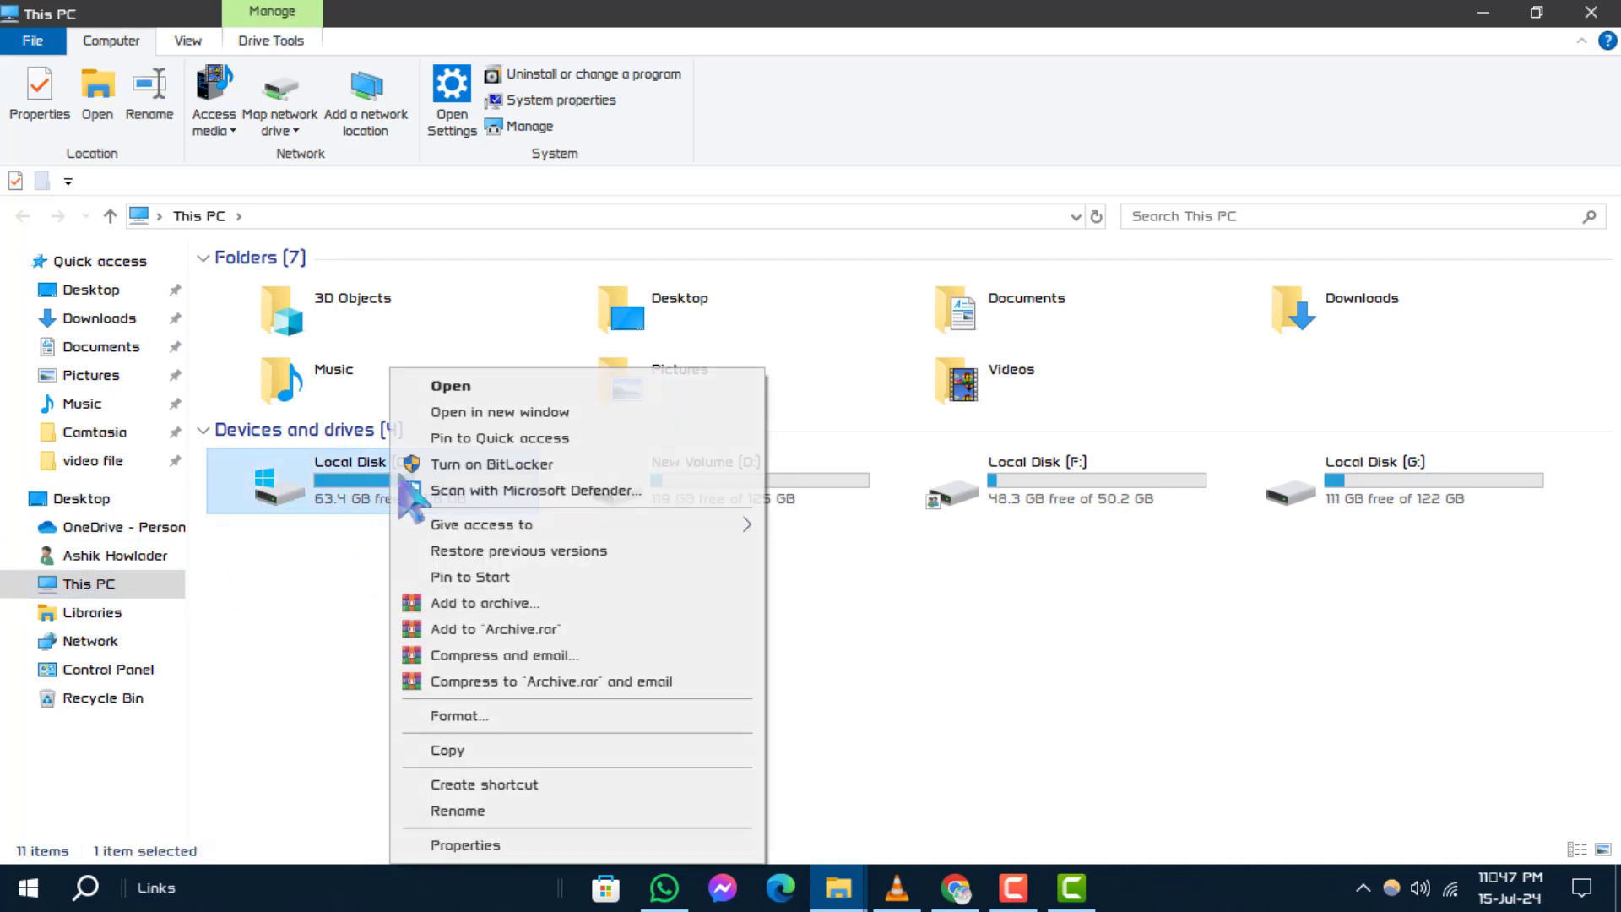
{"action": "left_click", "coordinate": [465, 845]}
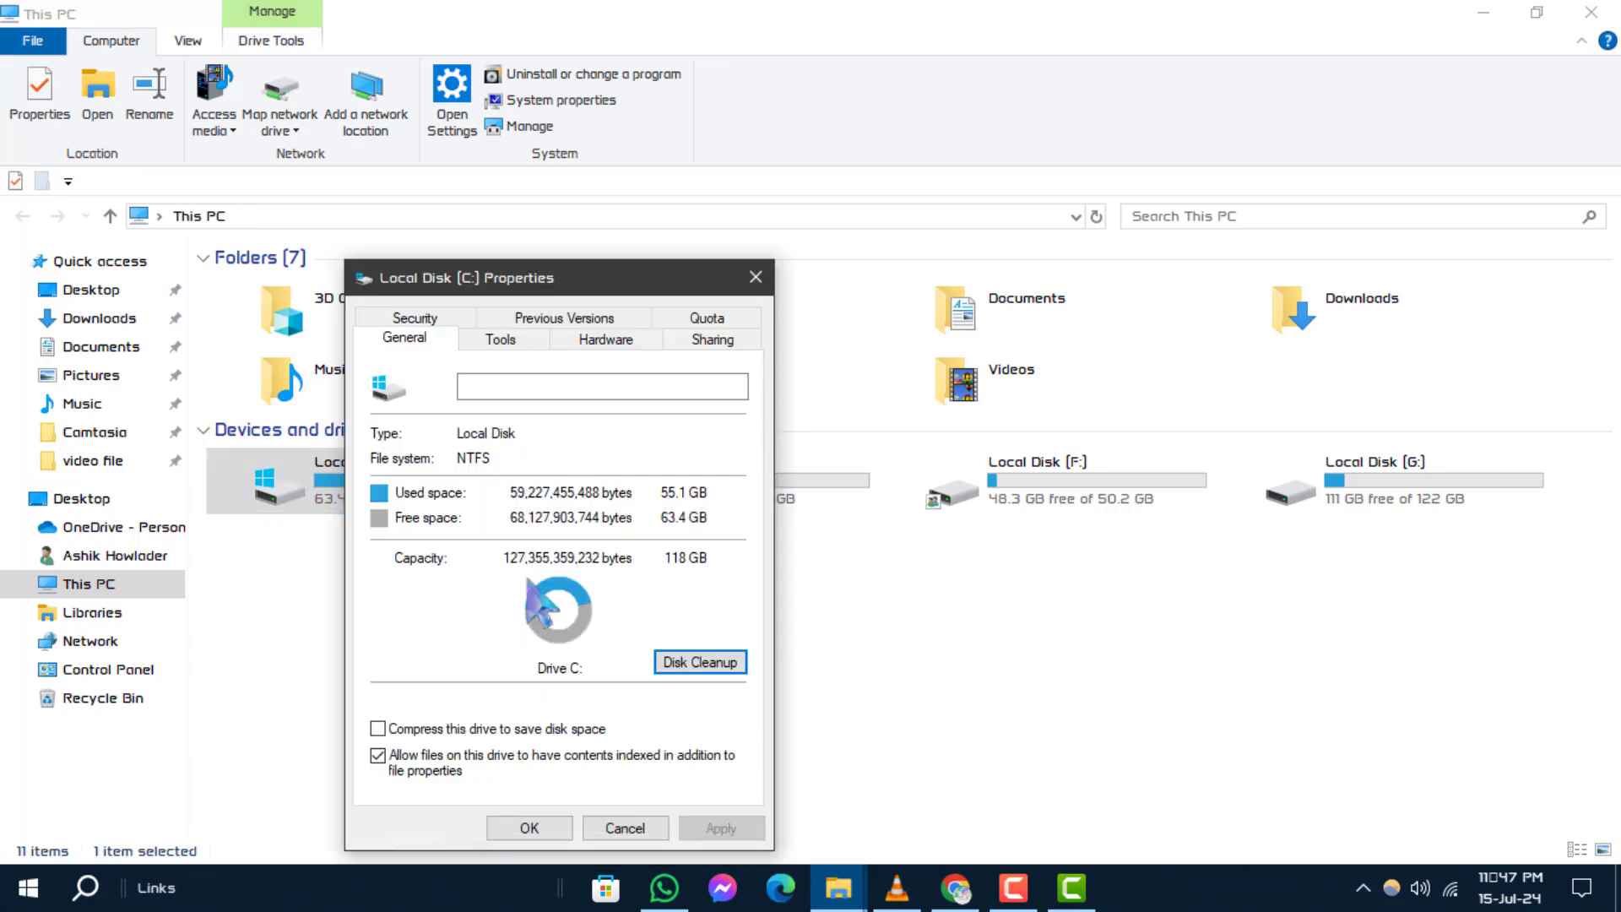
{"action": "left_click", "coordinate": [500, 339]}
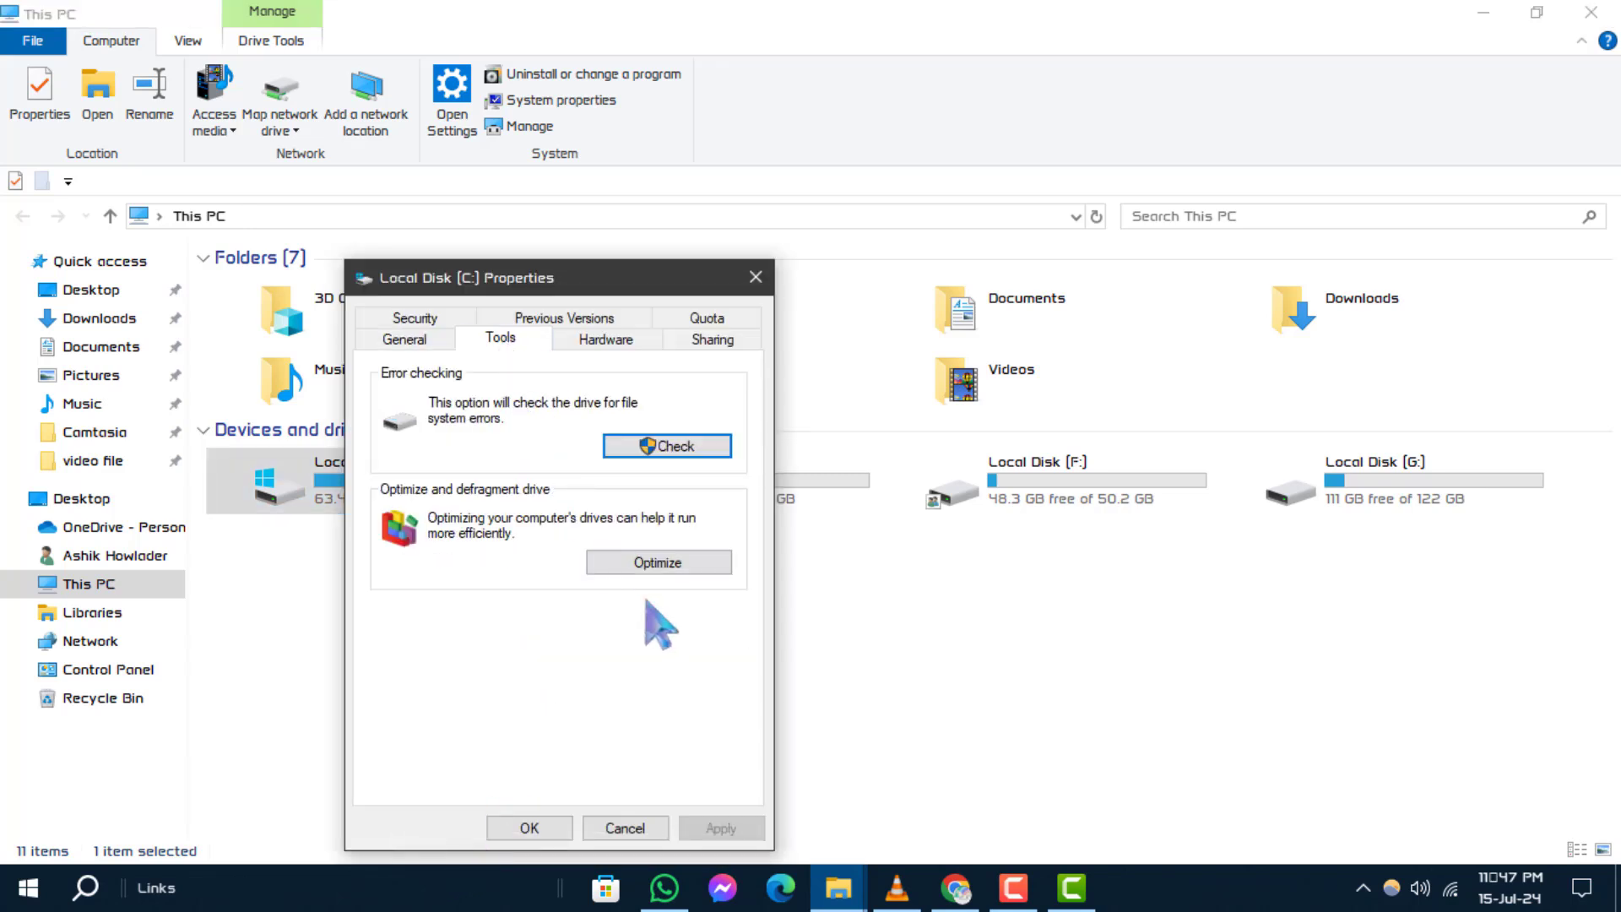
Optimize drive C: and New Volume (D:) in Optimize Drives, then close the optimizer
{"action": "left_click", "coordinate": [657, 562]}
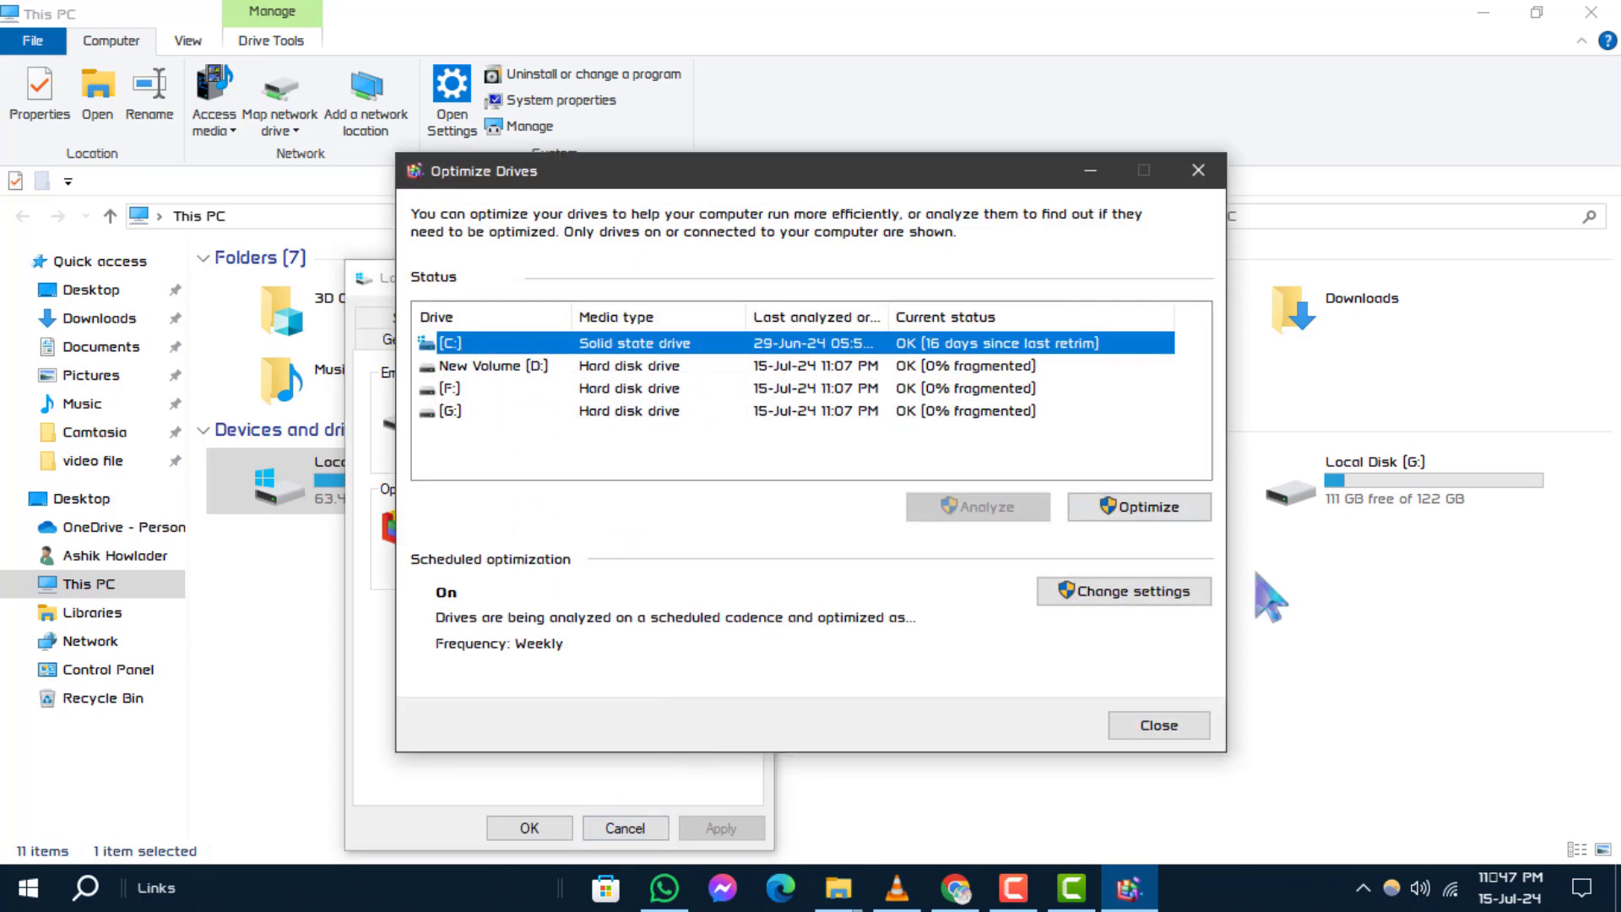
{"action": "left_click", "coordinate": [1141, 507]}
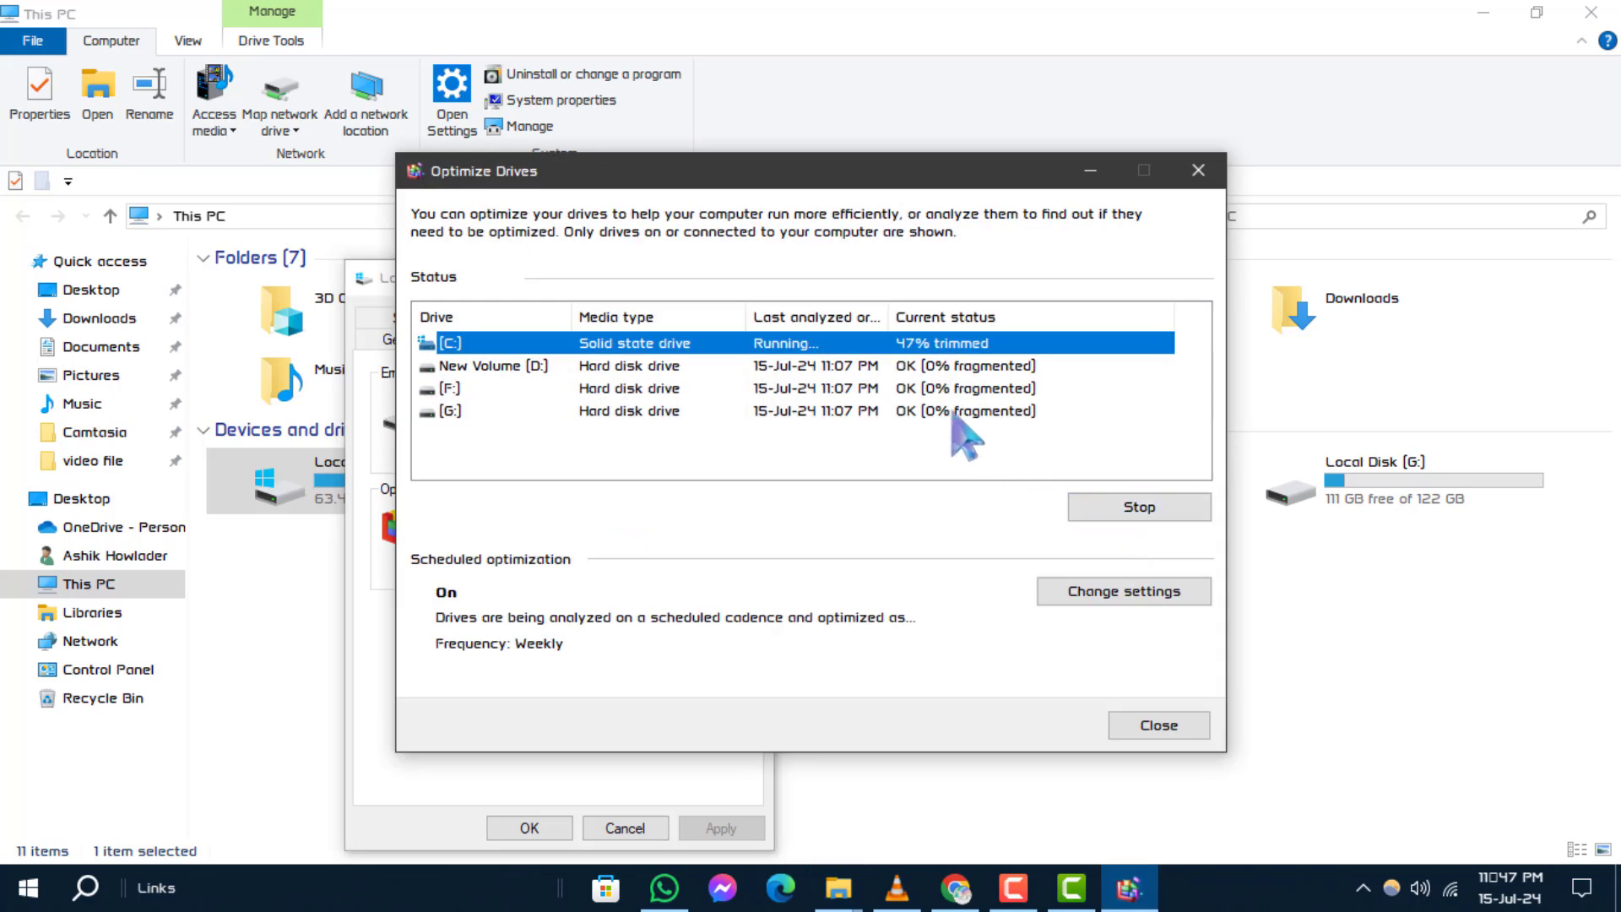
{"action": "key", "text": "Down"}
{"action": "left_click", "coordinate": [1139, 506]}
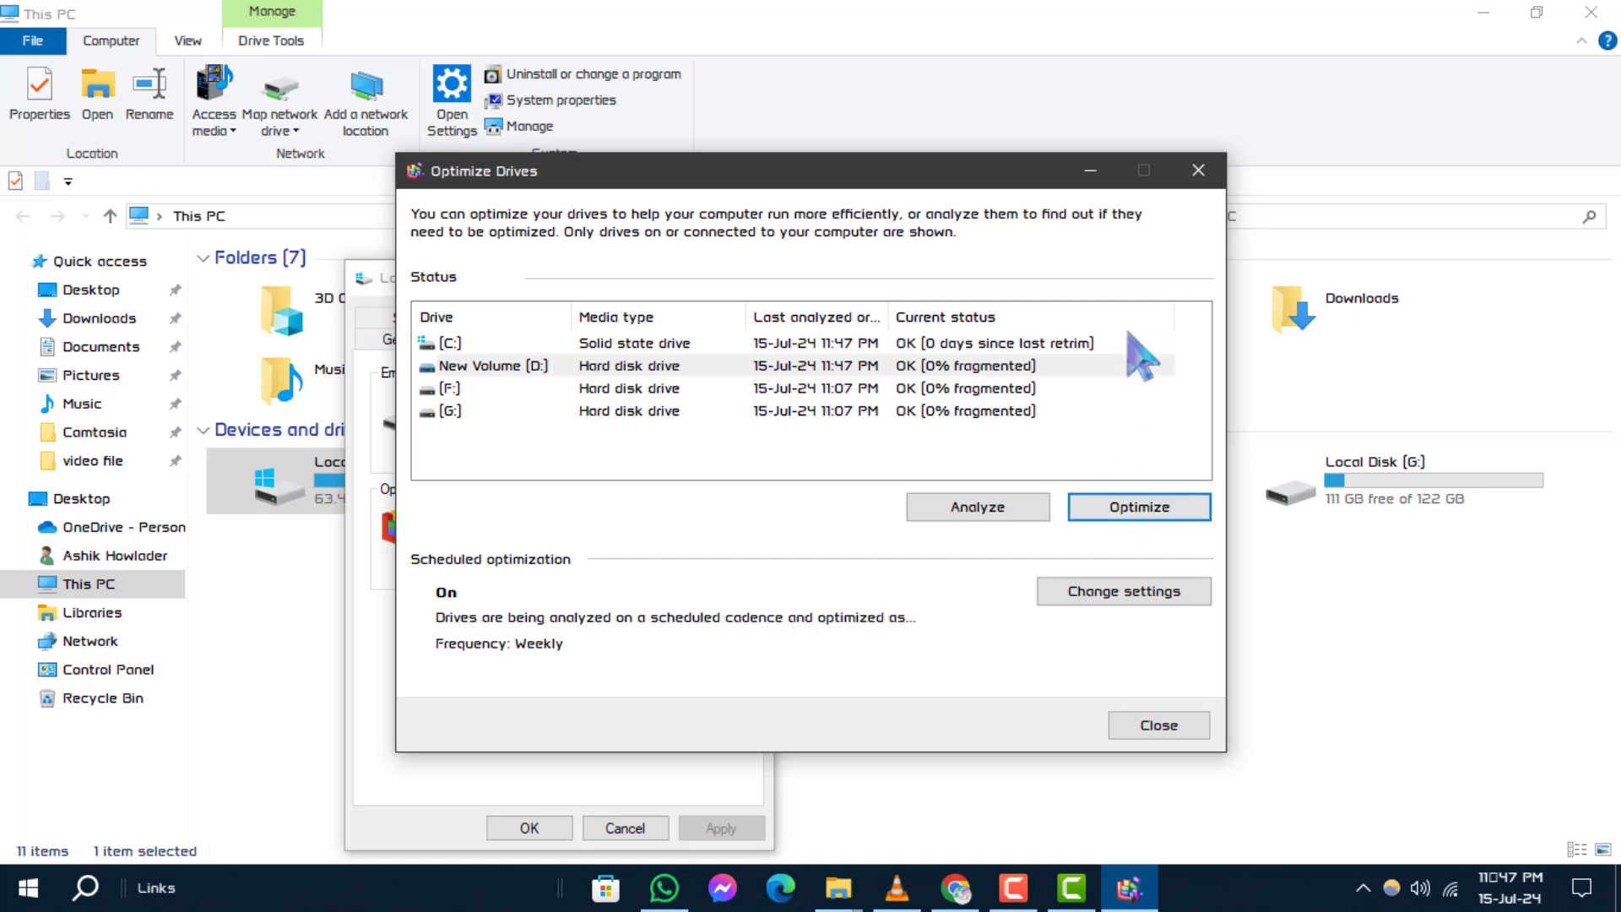
{"action": "left_click", "coordinate": [1198, 170]}
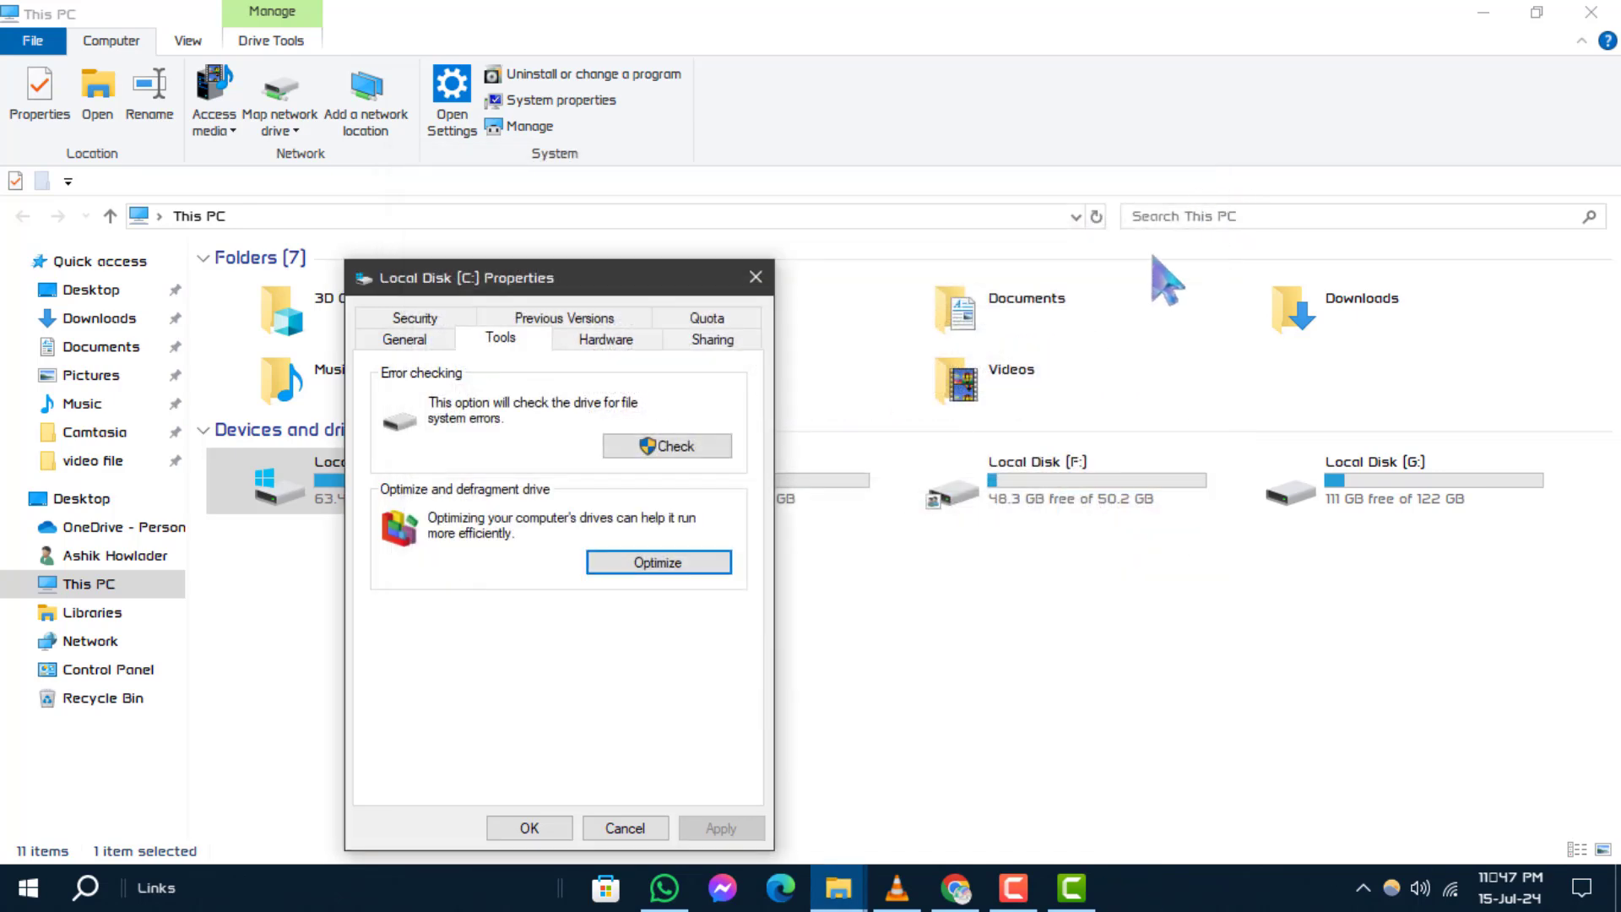
Cancel the C: Properties dialog and check for updates under Update & Security
{"action": "left_click", "coordinate": [625, 828]}
{"action": "left_click", "coordinate": [28, 888]}
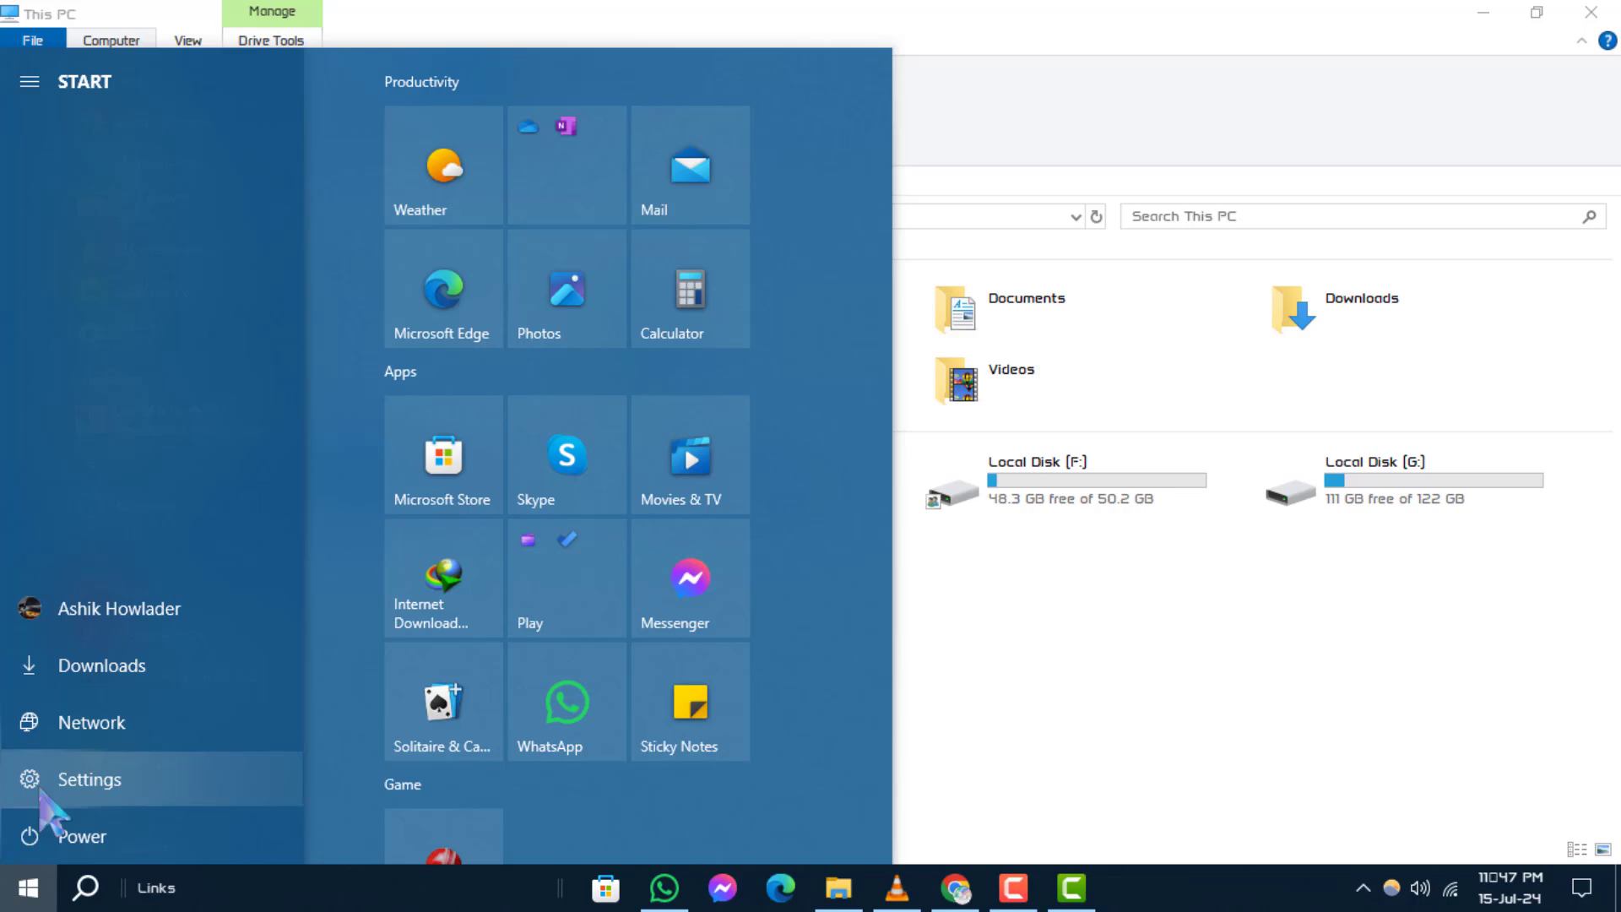
{"action": "left_click", "coordinate": [28, 777]}
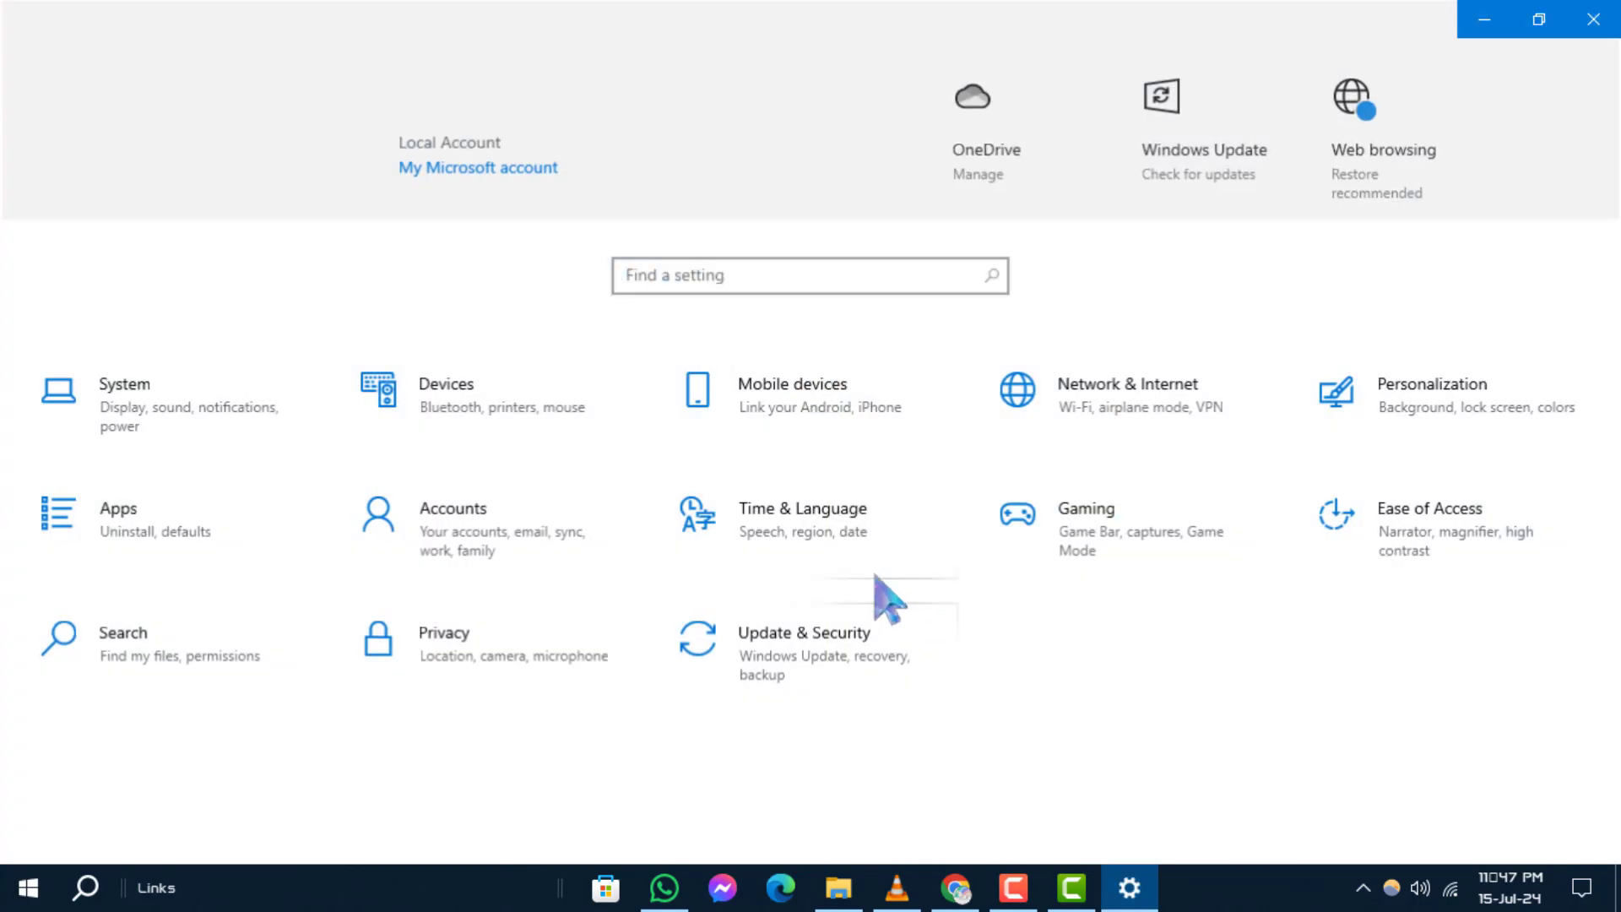
{"action": "left_click", "coordinate": [772, 680]}
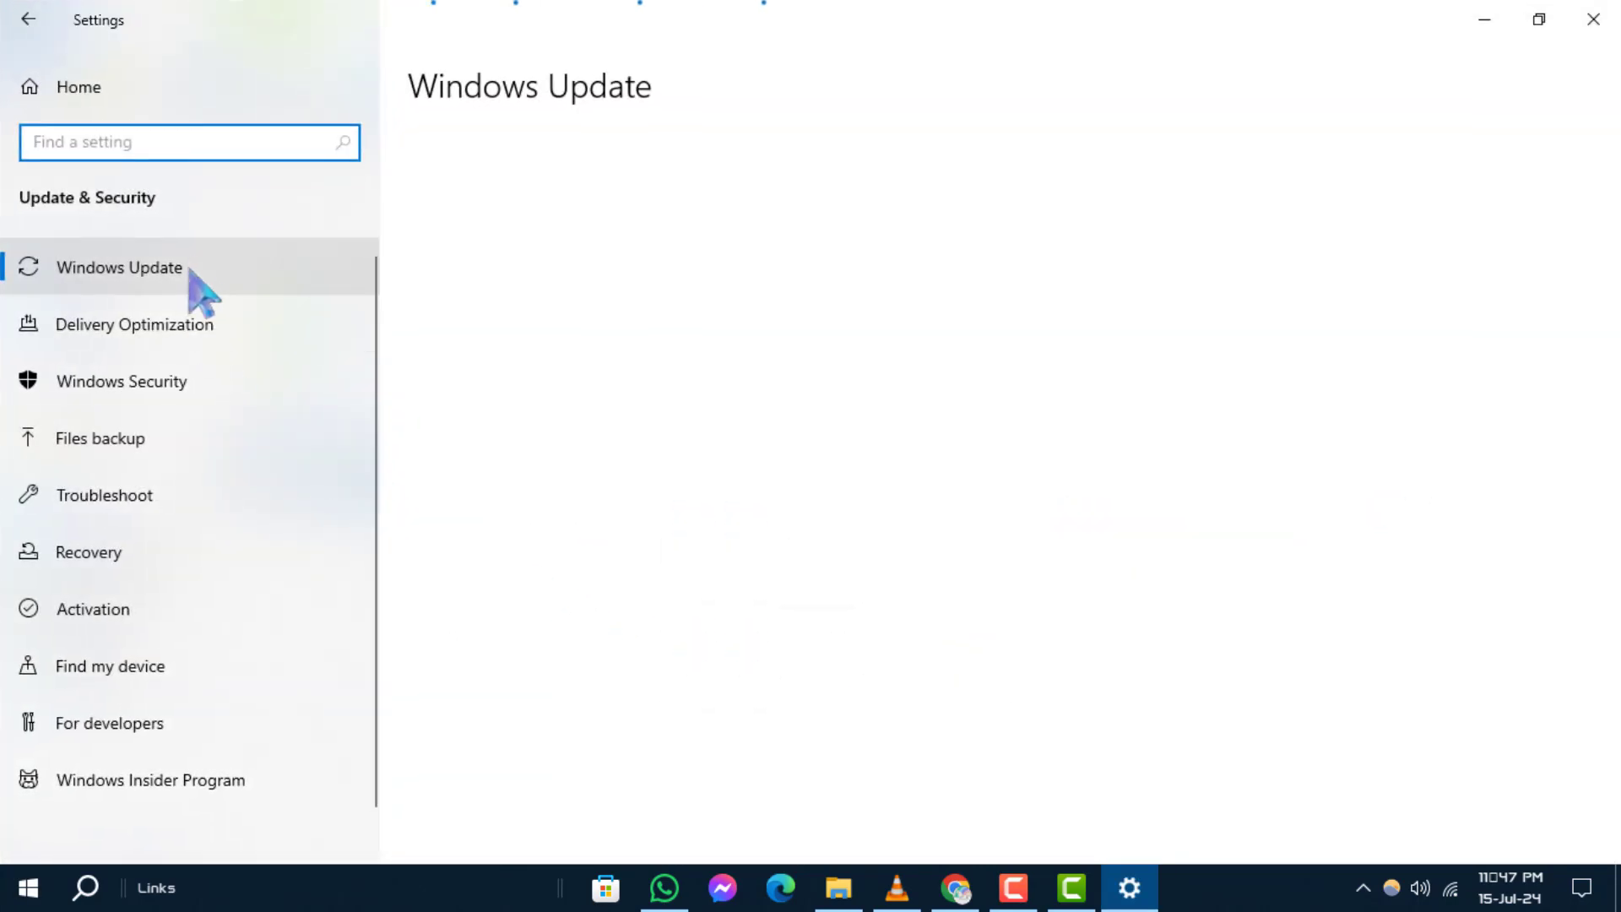
{"action": "left_click", "coordinate": [512, 311]}
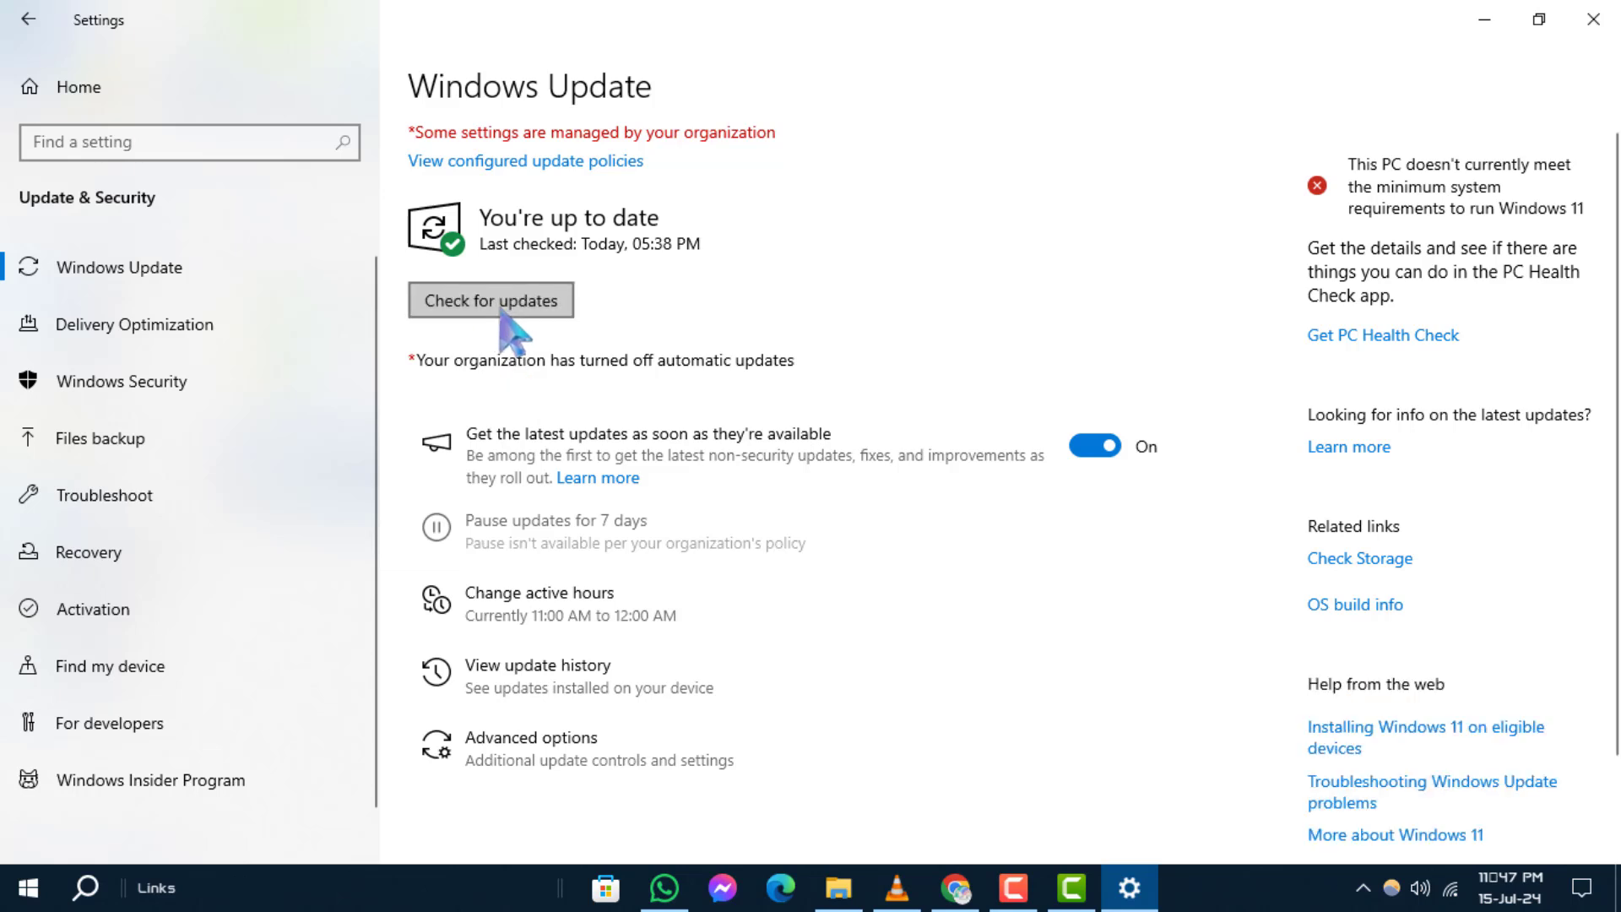